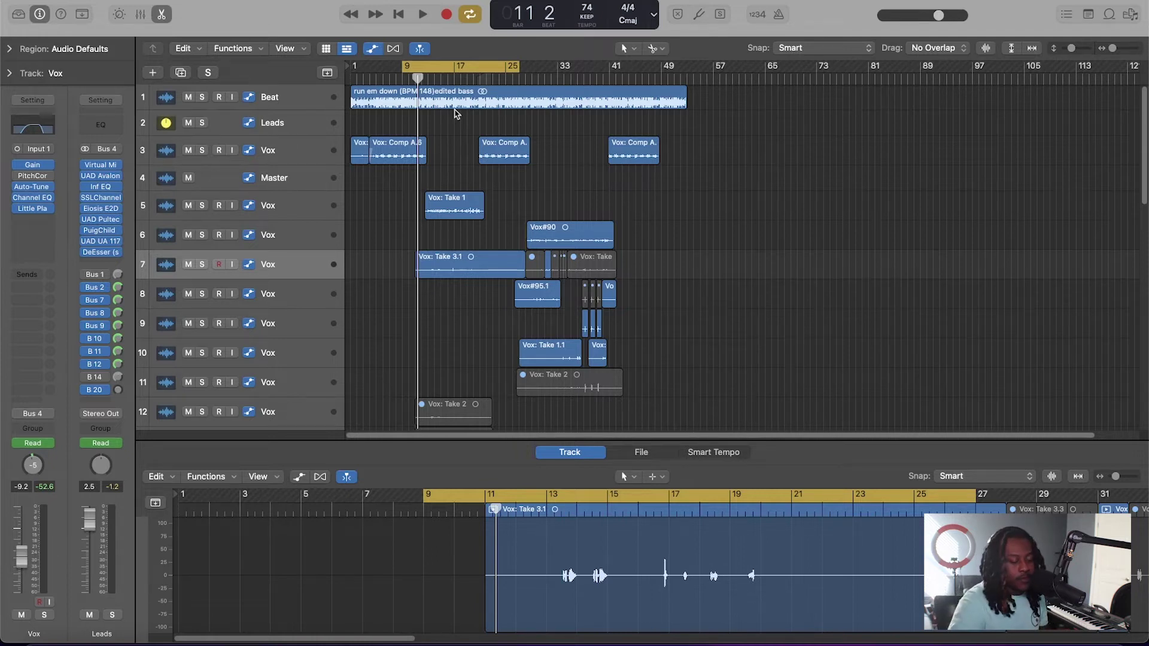
Play the song from bar 11 to about bar 17, then stop playback.
click(420, 355)
key(space)
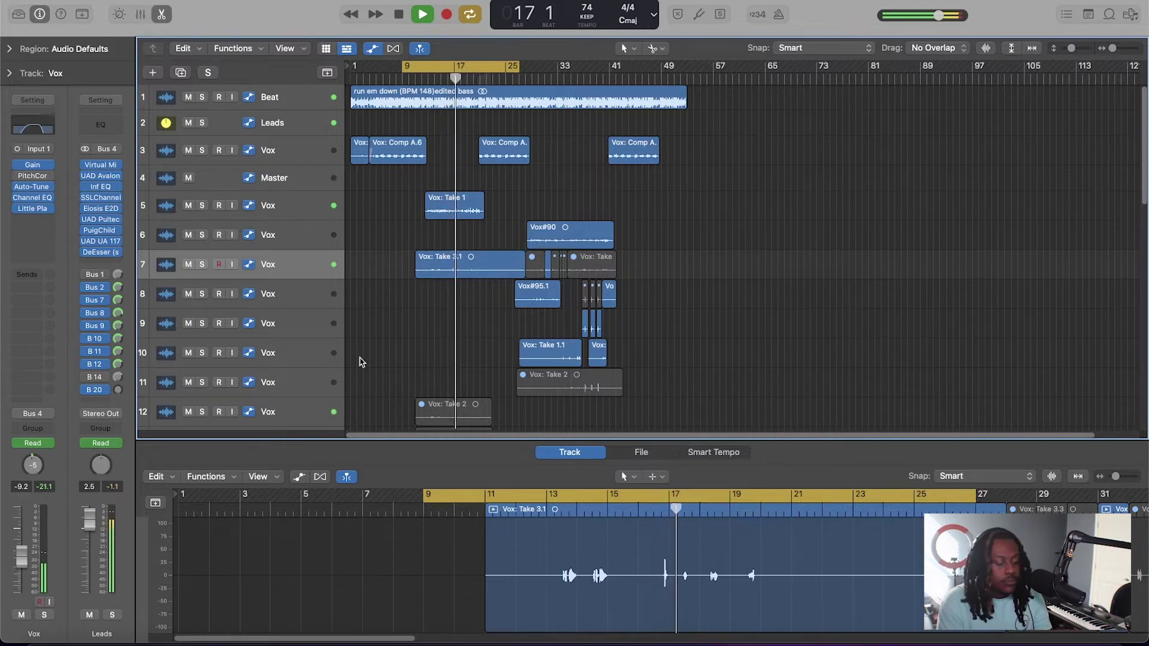
key(space)
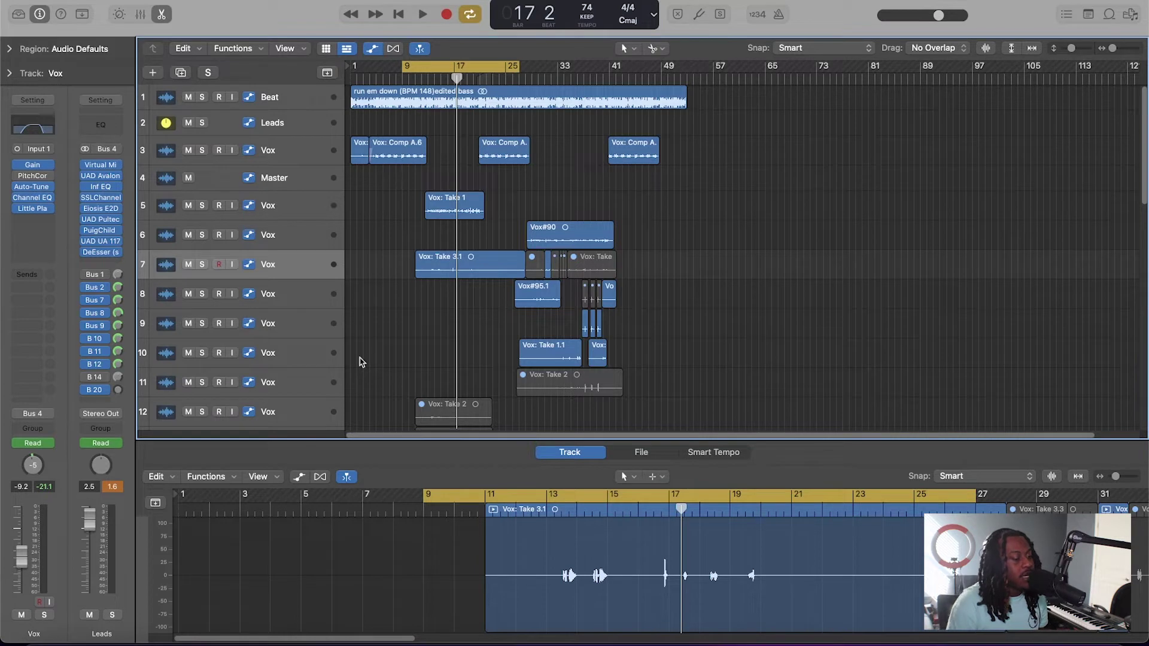
Select the Leads track and examine its insert chain, viewing the UAD Avalon plug-in.
click(297, 123)
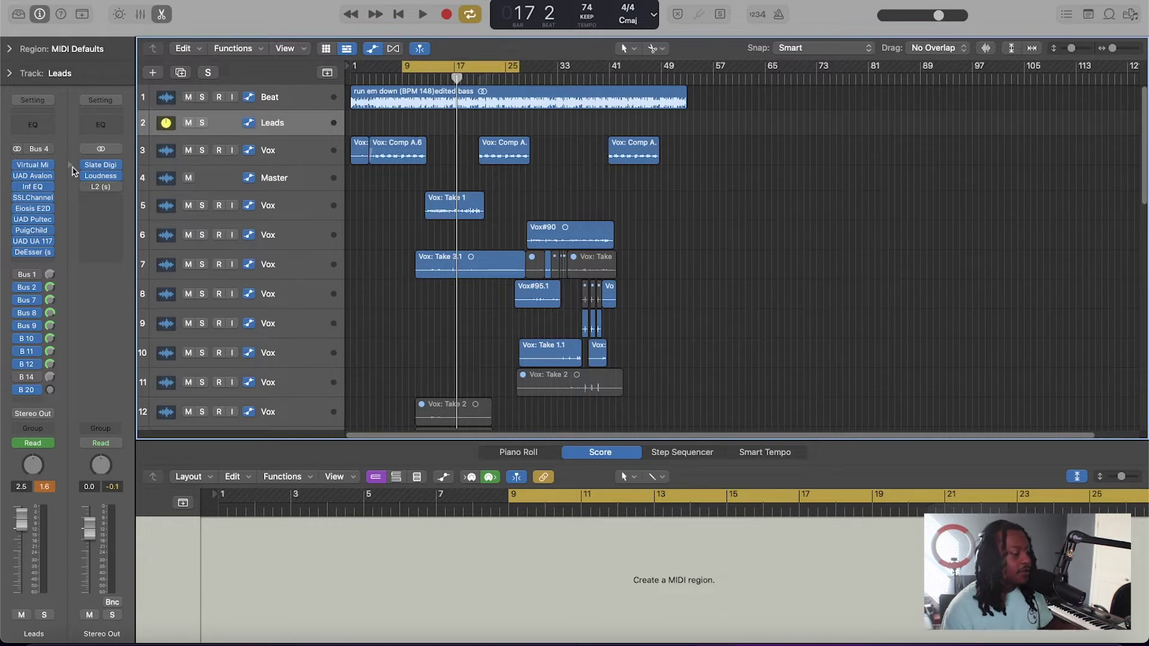
click(37, 178)
click(367, 147)
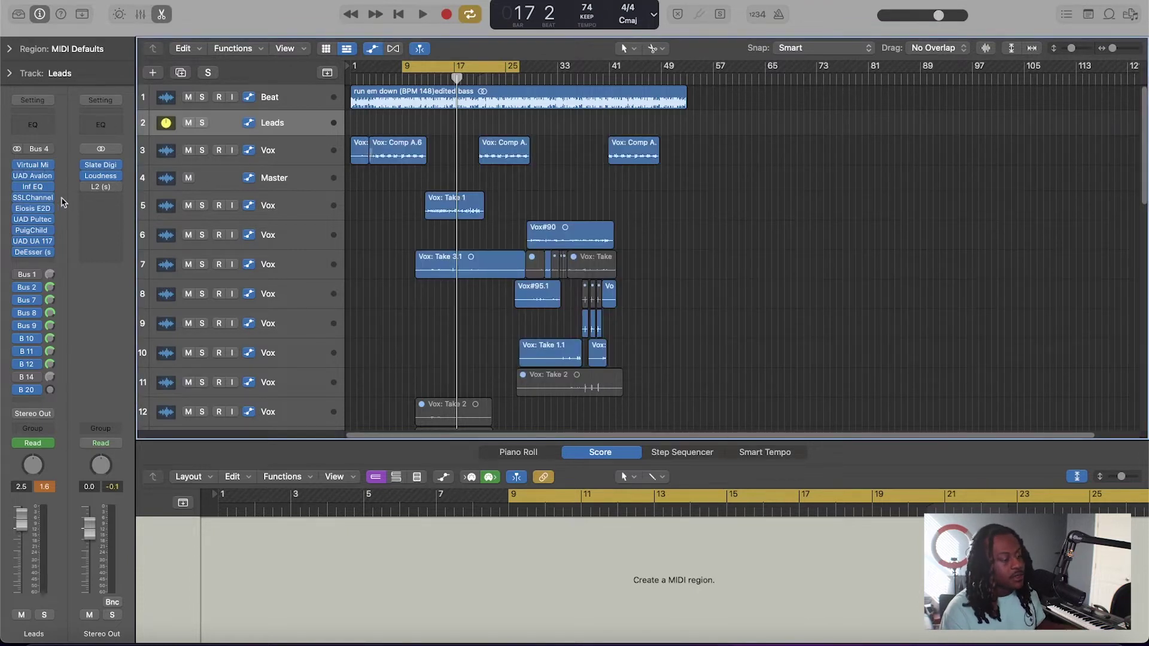
mouse_move(55, 221)
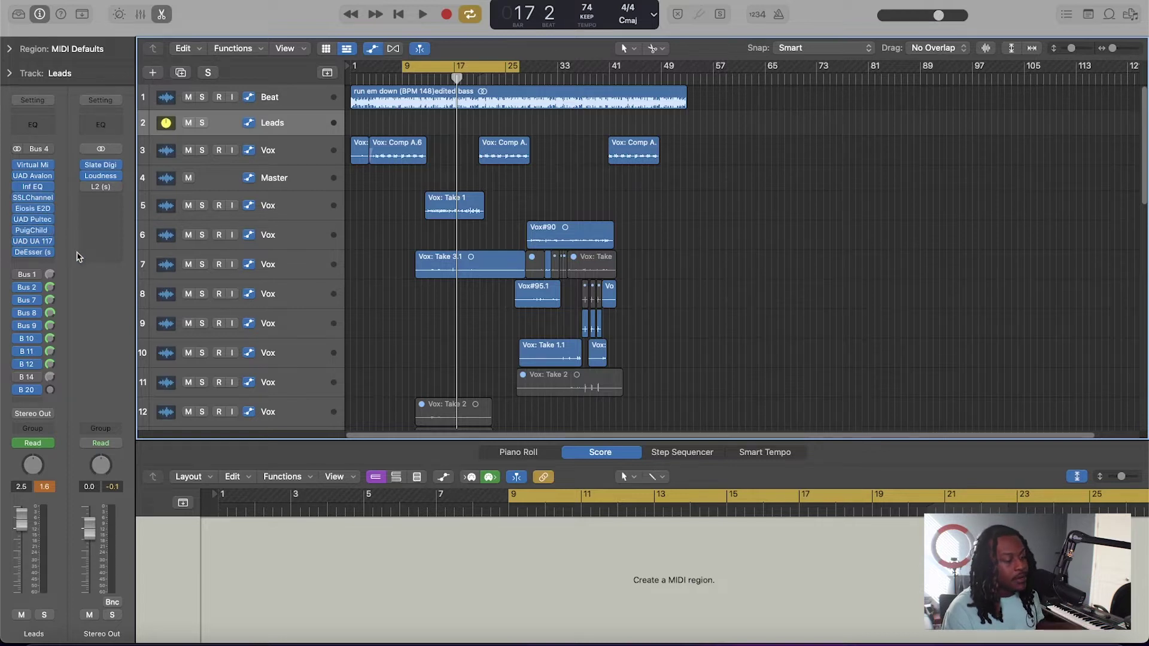
mouse_move(41, 243)
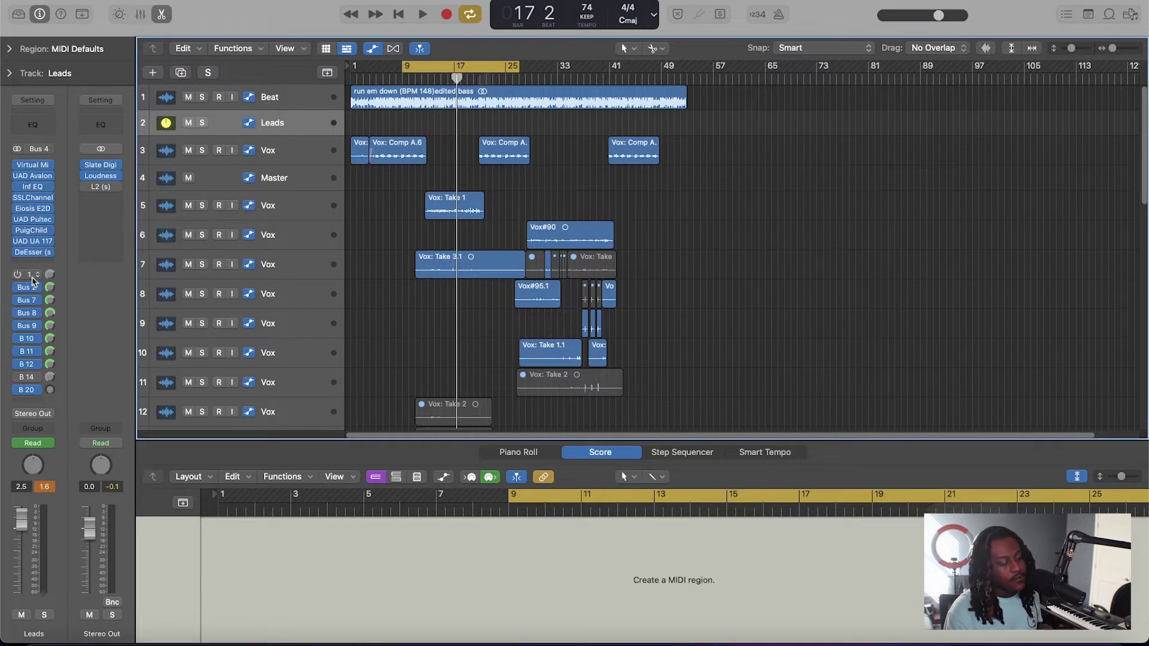
Examine the aux channels fed by the Leads track's Bus 1 and Bus 2 sends, viewing the Doubler2 plug-in on Bus 2.
click(33, 282)
click(69, 242)
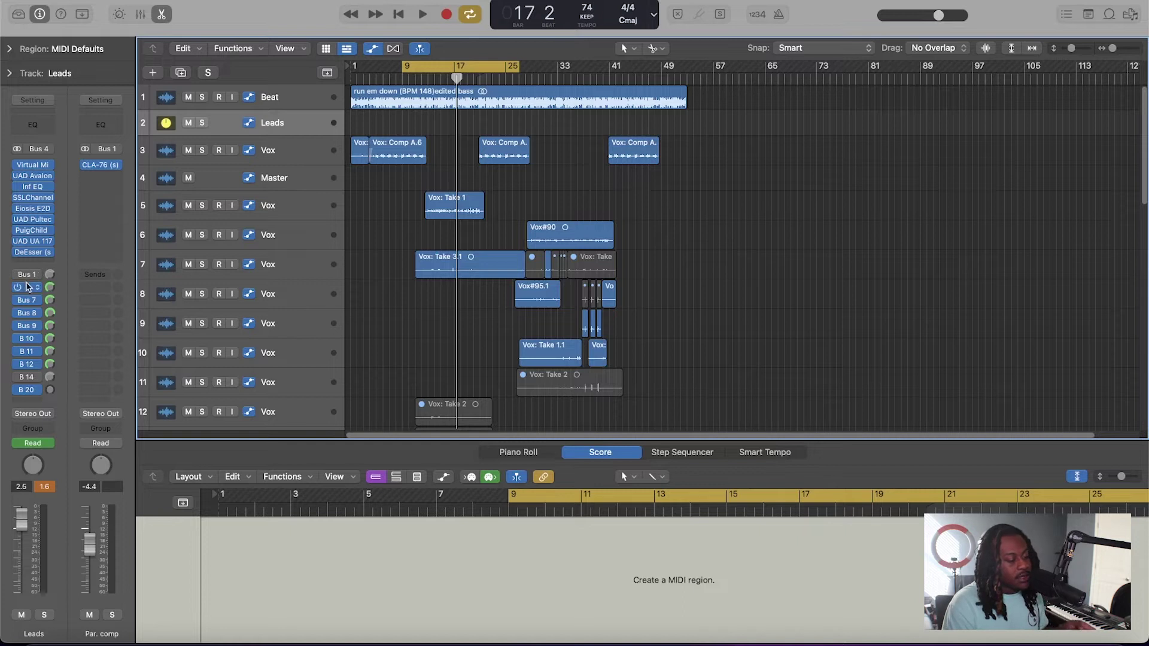
click(29, 288)
click(76, 252)
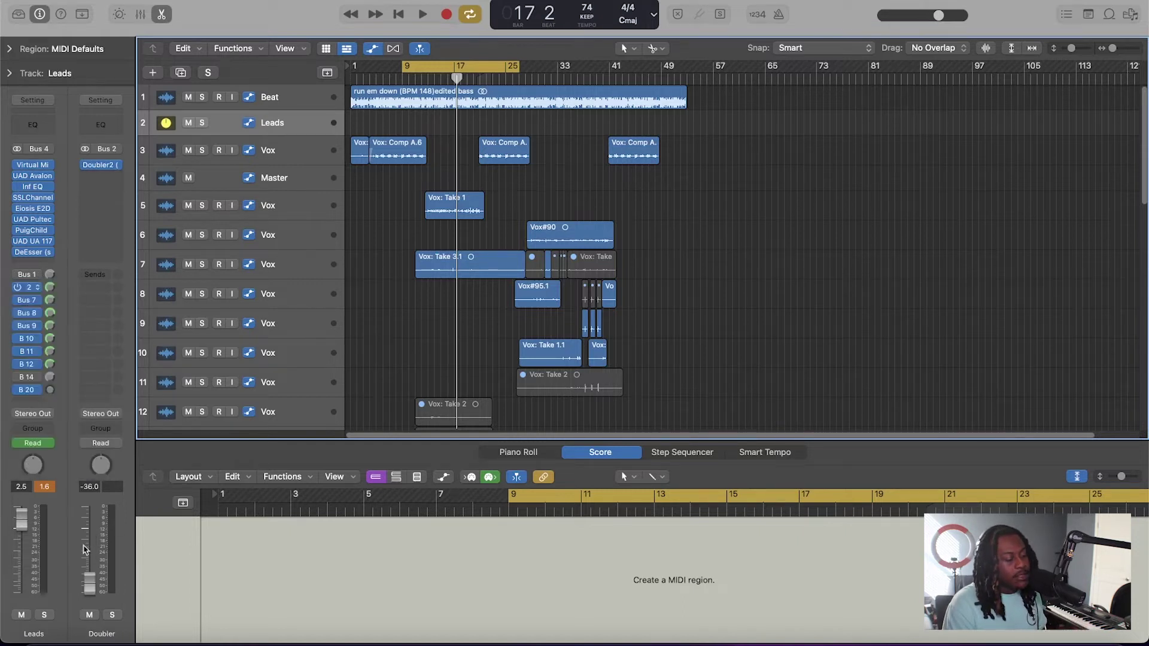
click(100, 165)
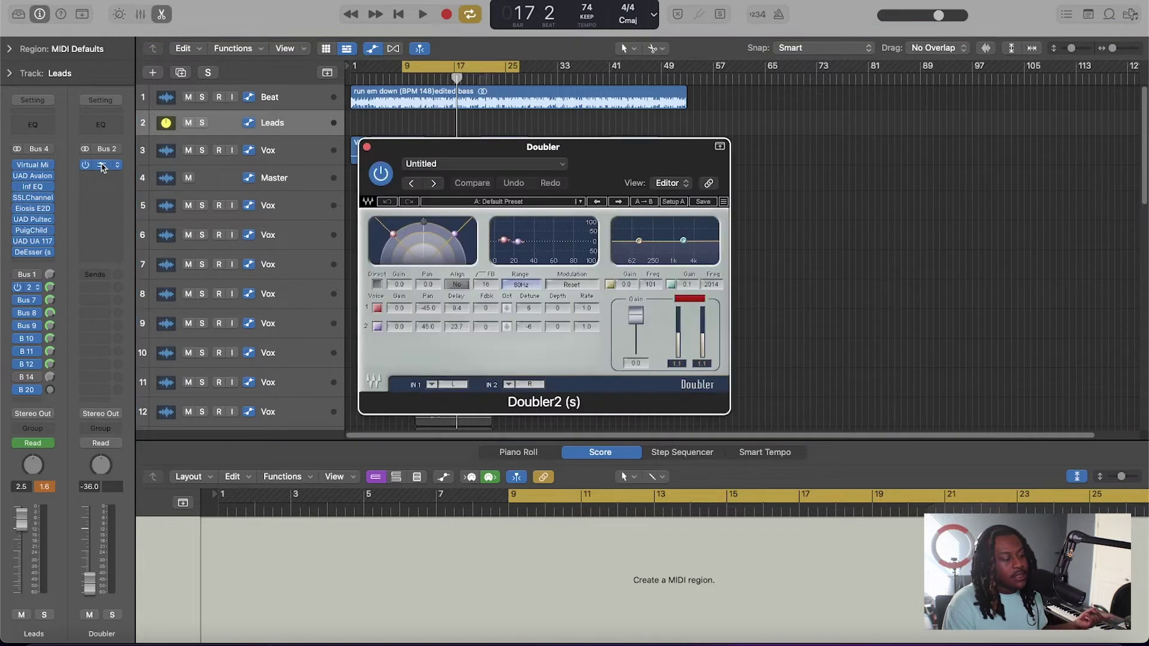
drag(649, 161, 688, 53)
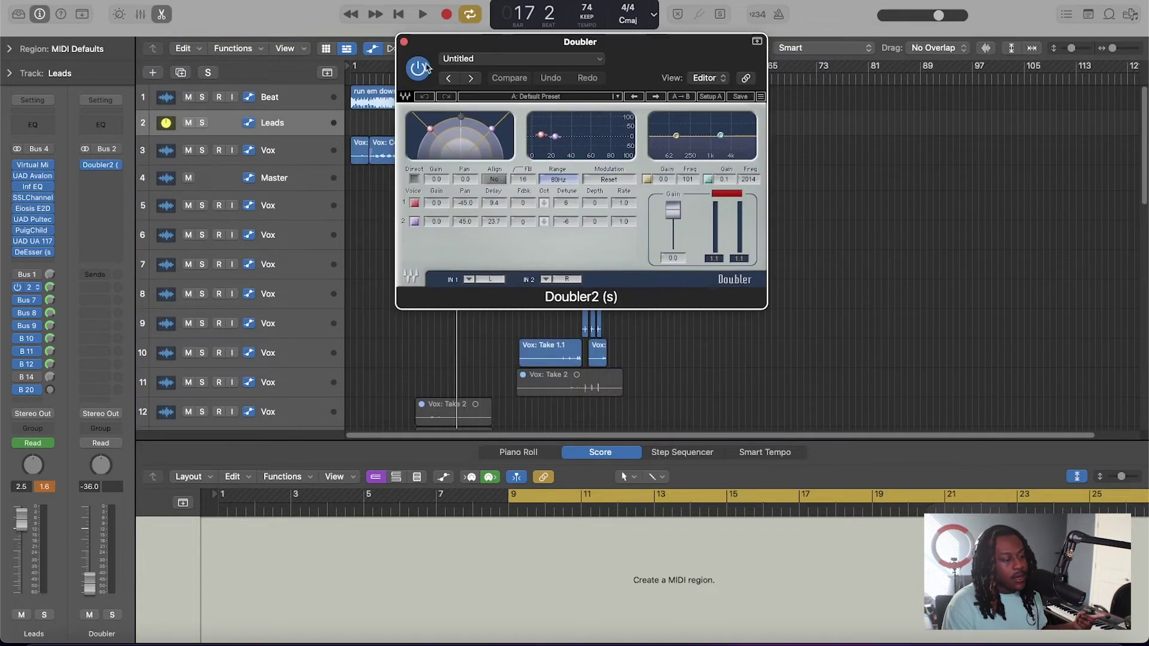
click(409, 38)
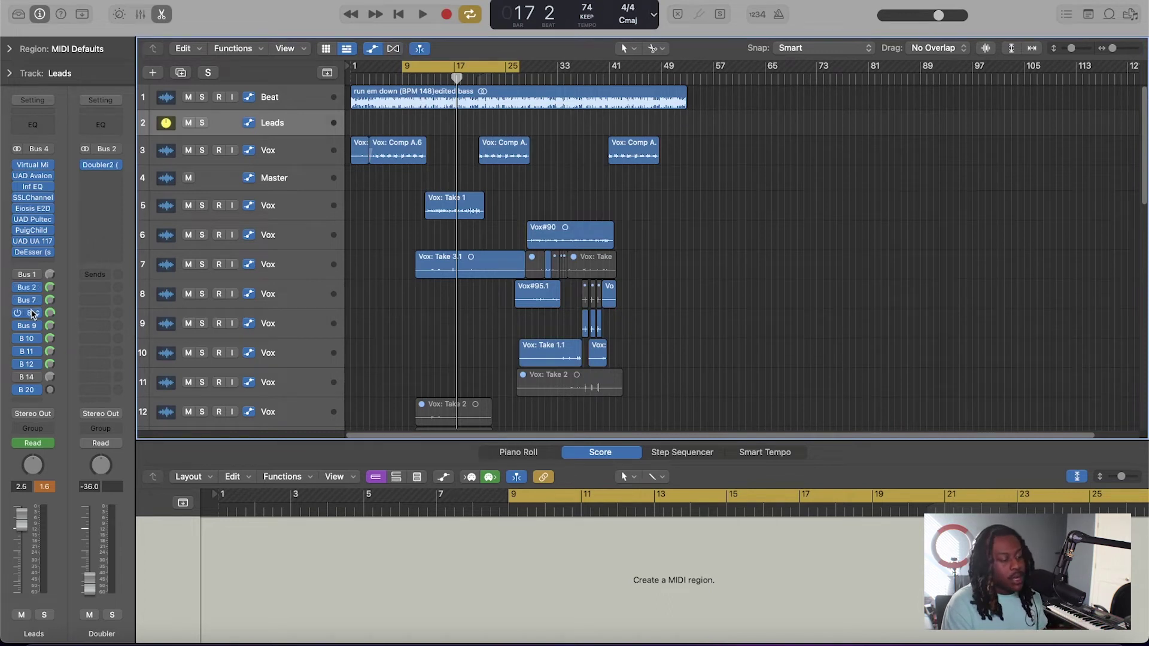
Examine the Verb aux fed by the Leads track's Bus 8 send, viewing its RVerb and Inf EQ plug-ins.
click(32, 313)
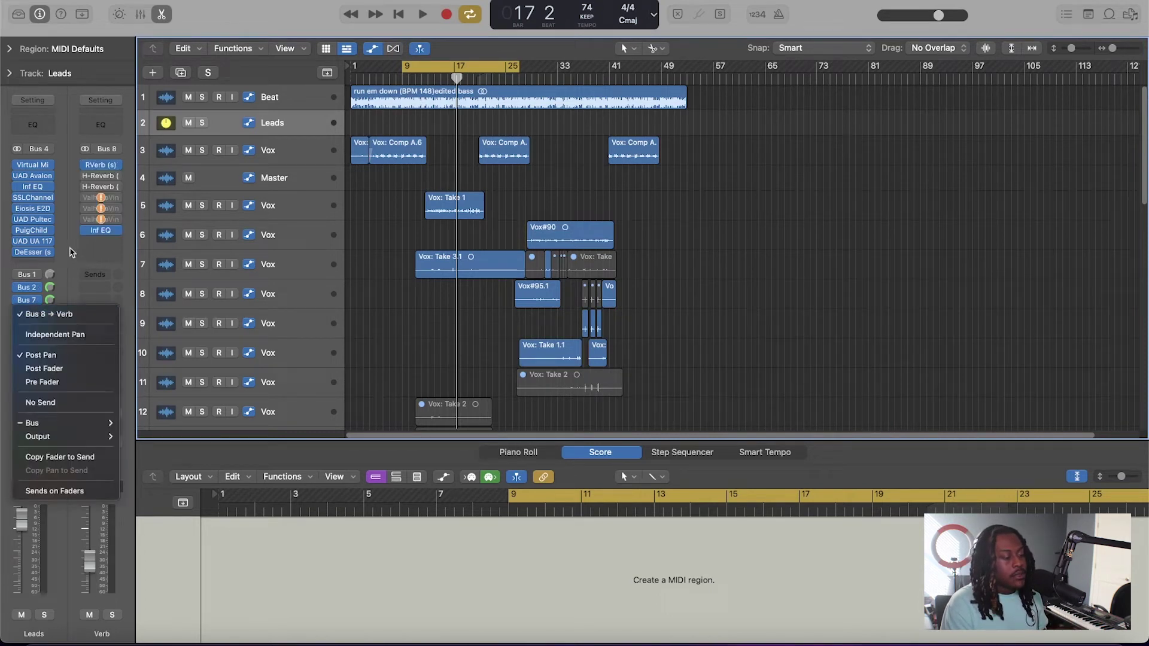
click(69, 252)
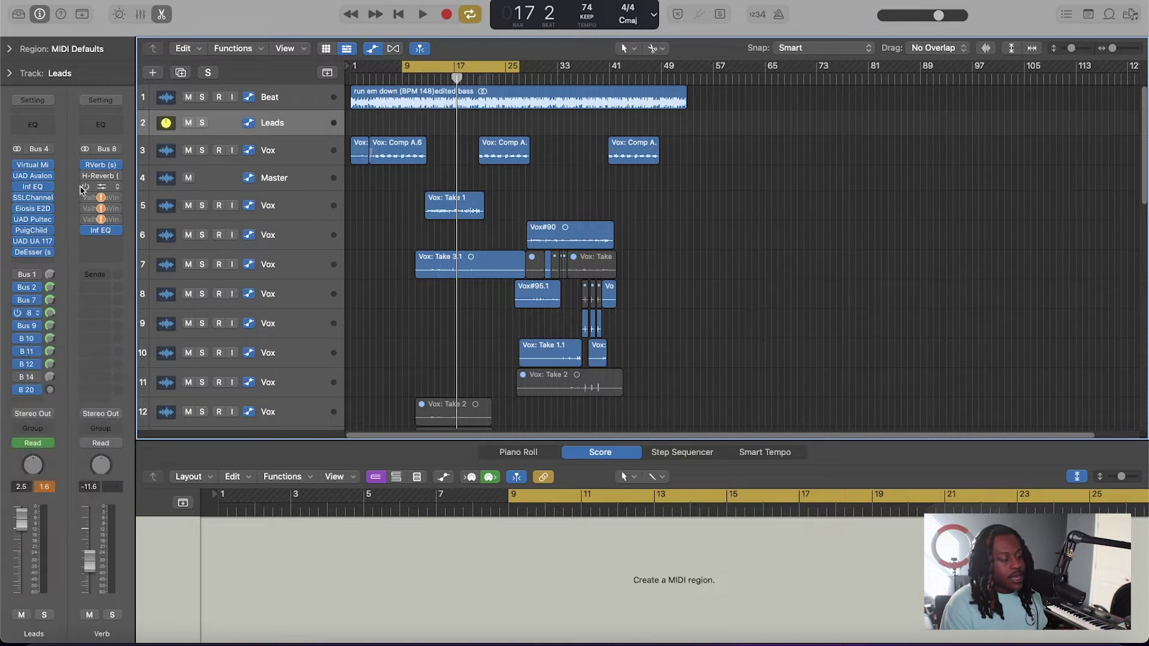
click(101, 164)
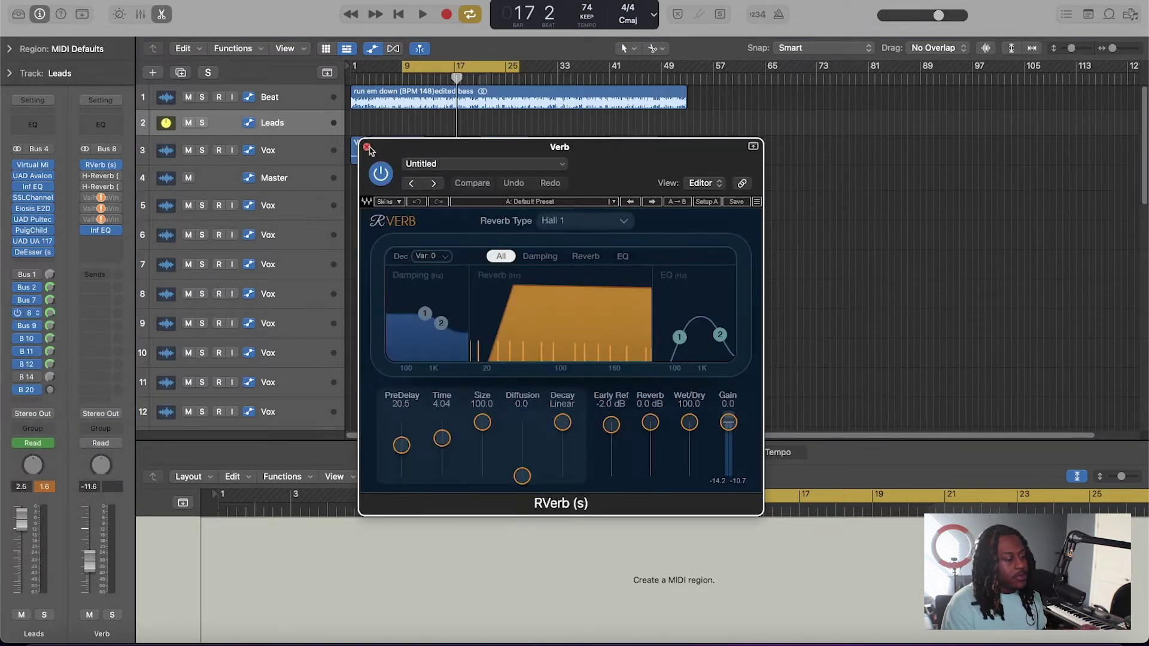
click(367, 146)
mouse_move(107, 234)
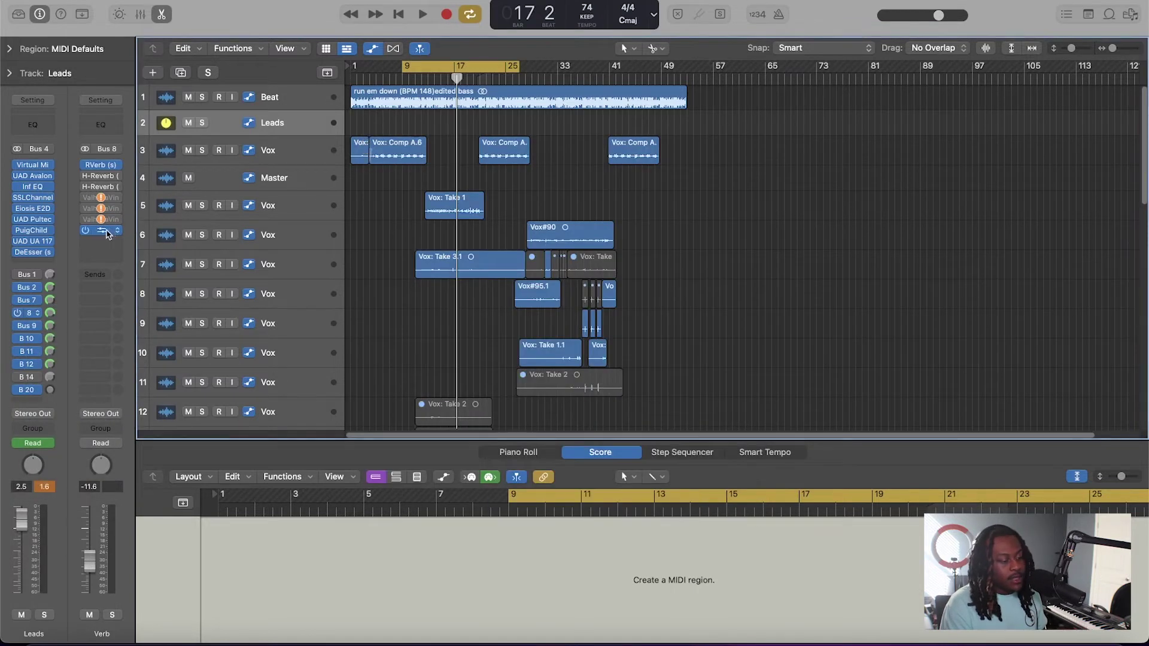
click(107, 232)
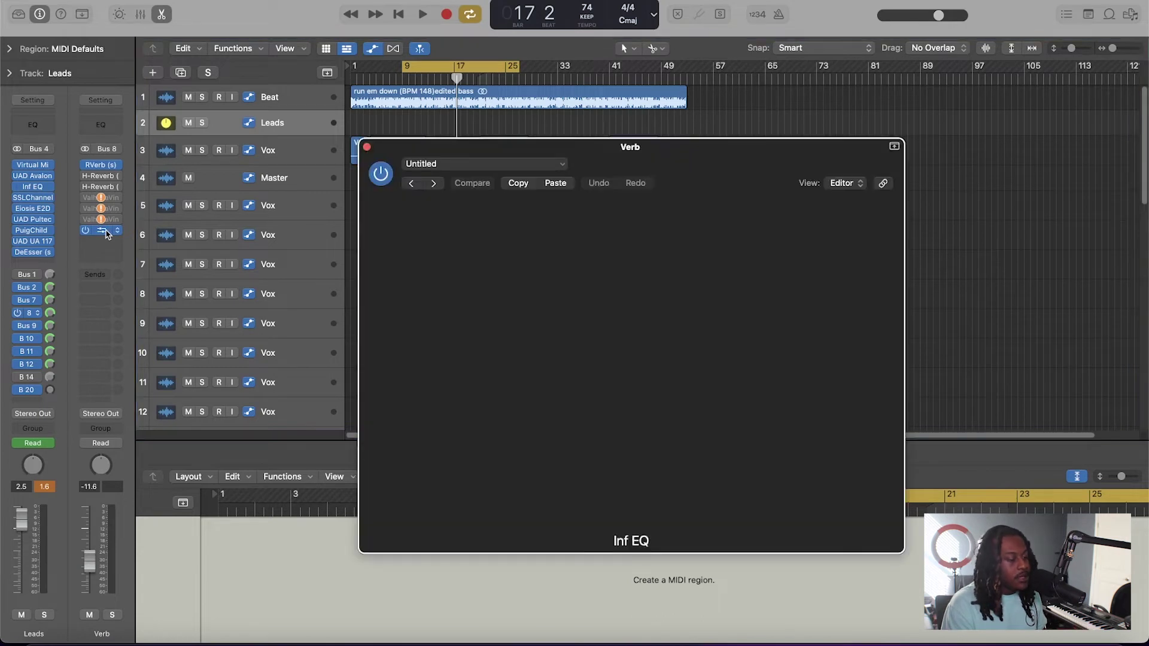
click(367, 147)
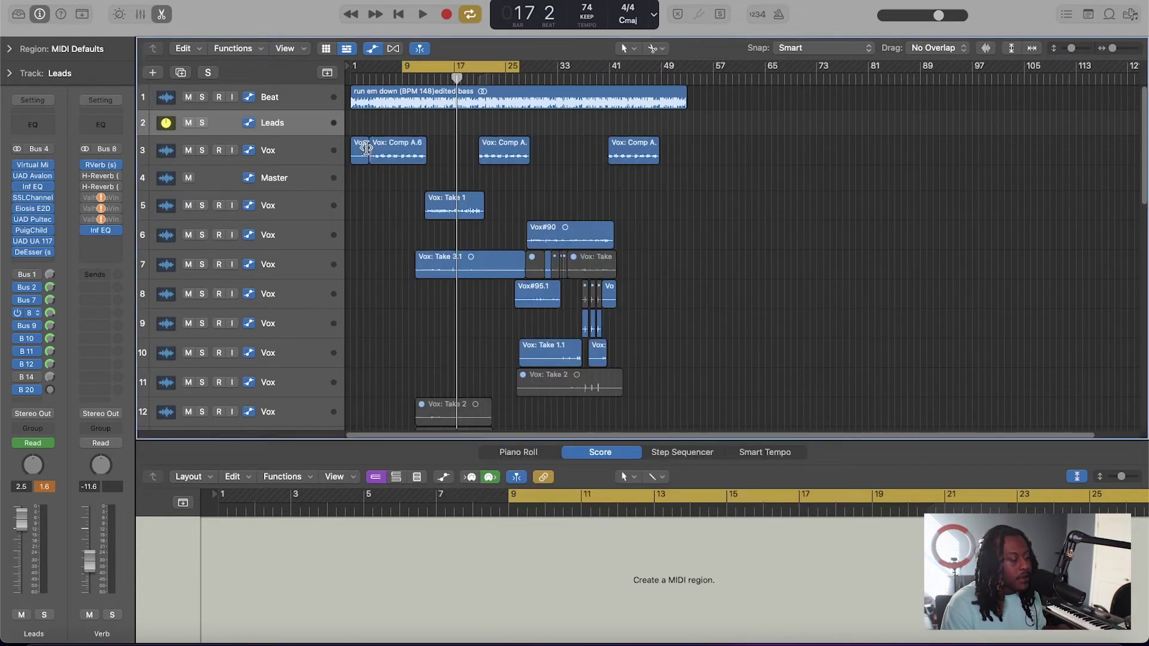
Examine the aux channels and effects fed by the Leads track's Bus 9, 10, 11, 12, 14 and 20 sends.
click(30, 326)
click(32, 328)
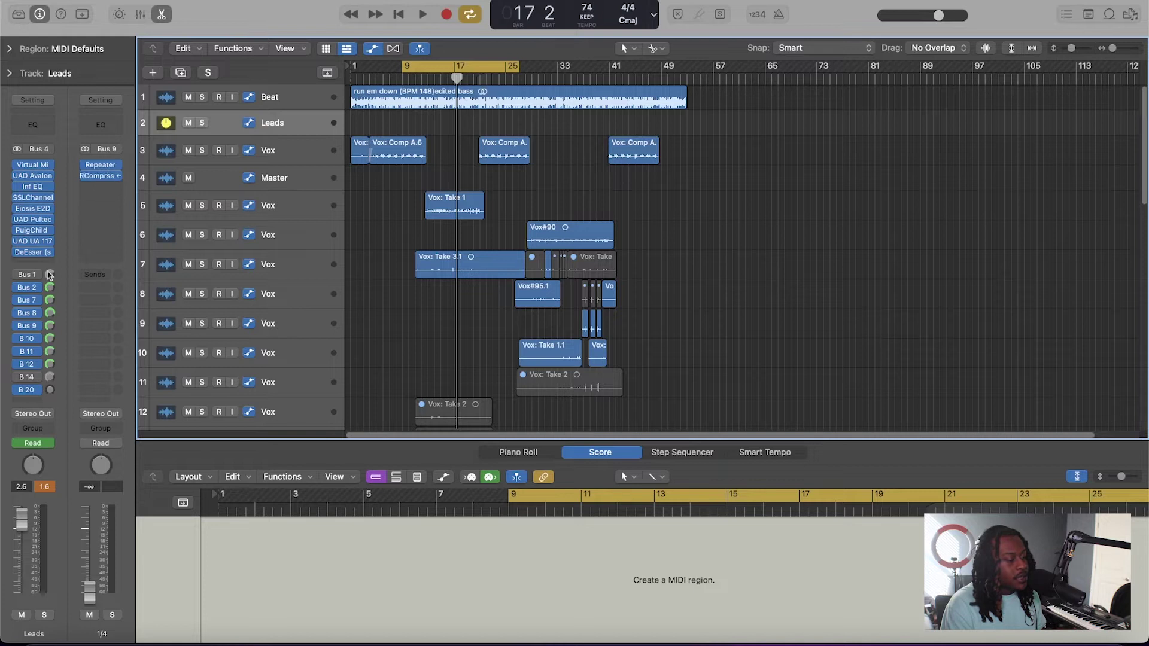
click(34, 339)
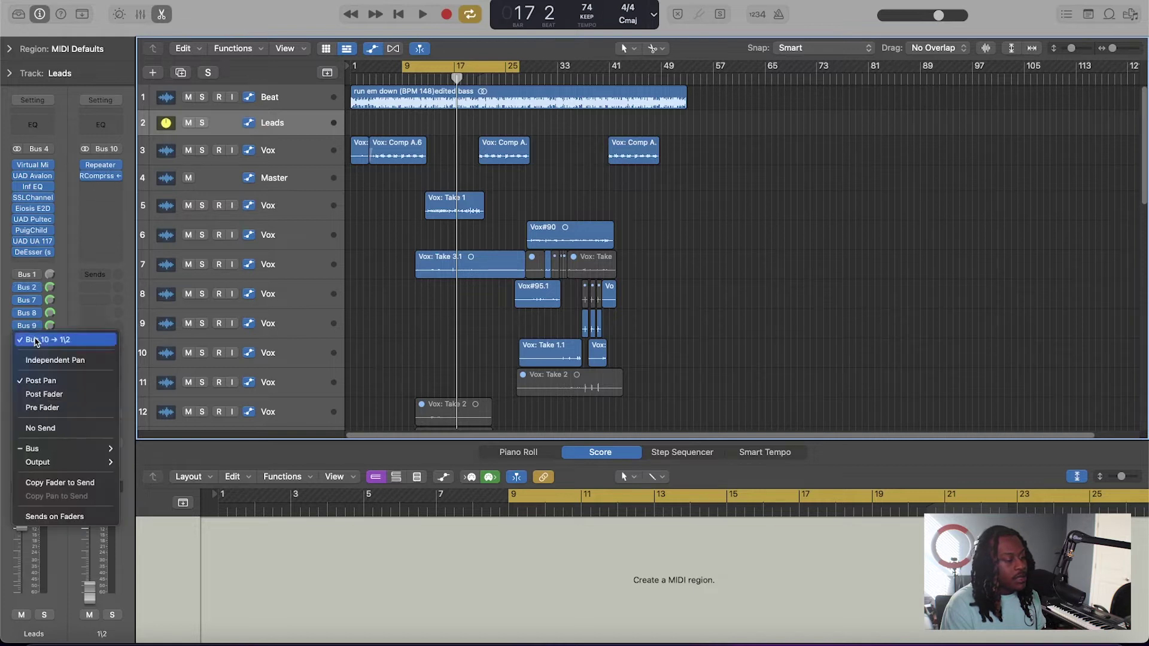
click(70, 238)
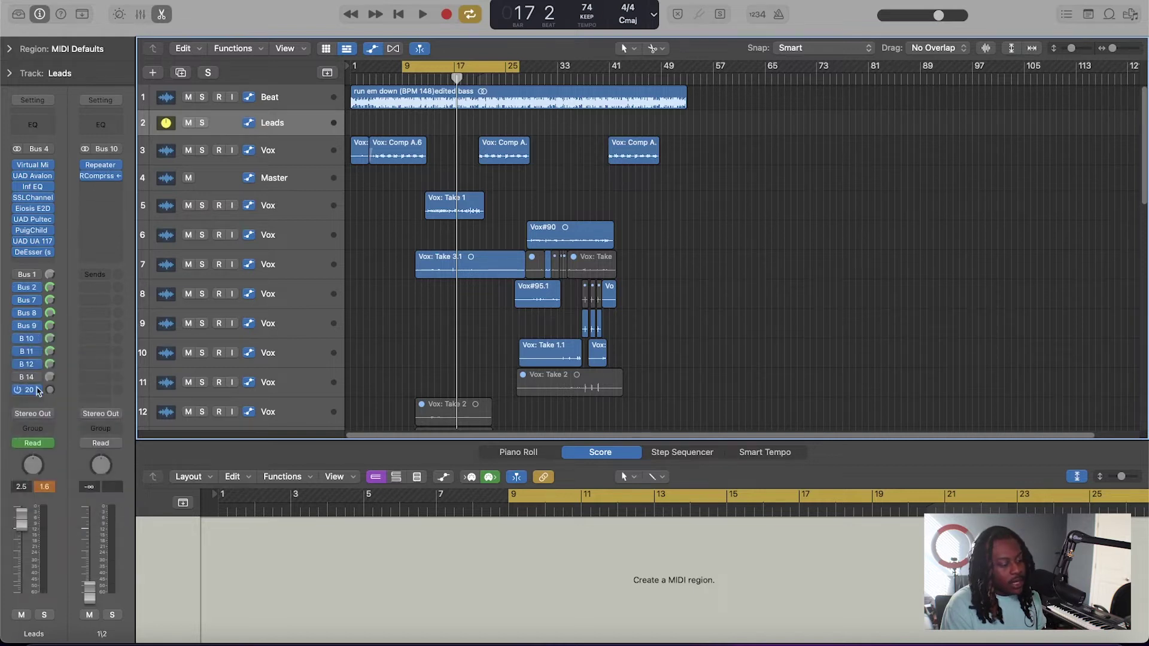
click(28, 352)
click(48, 308)
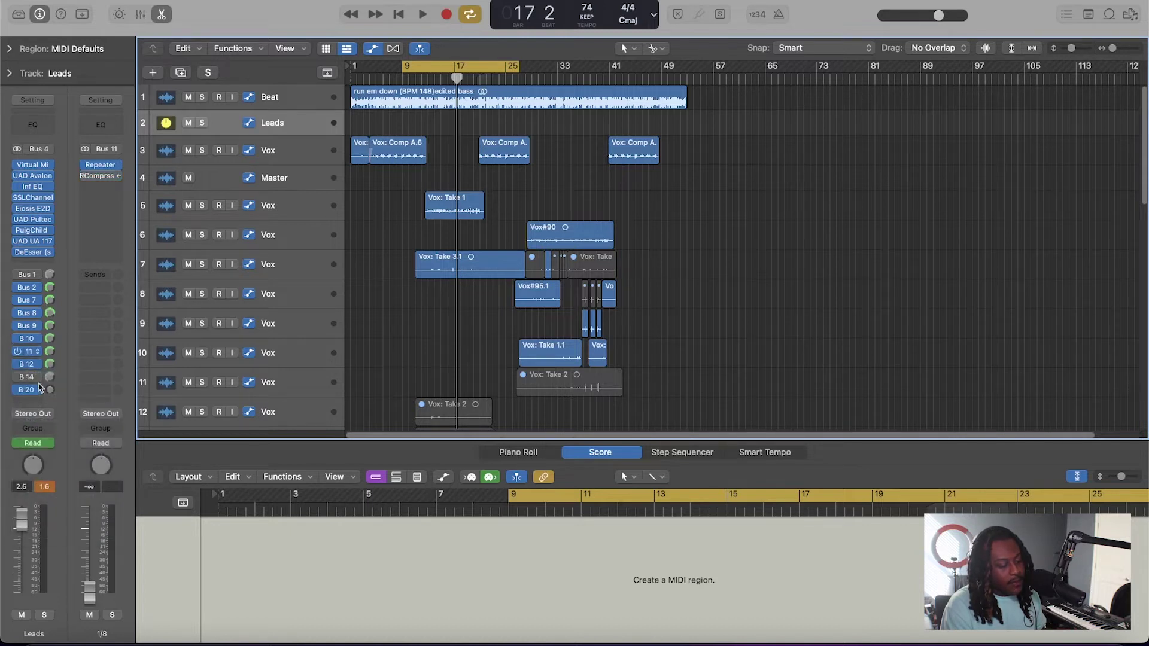
click(33, 364)
click(72, 268)
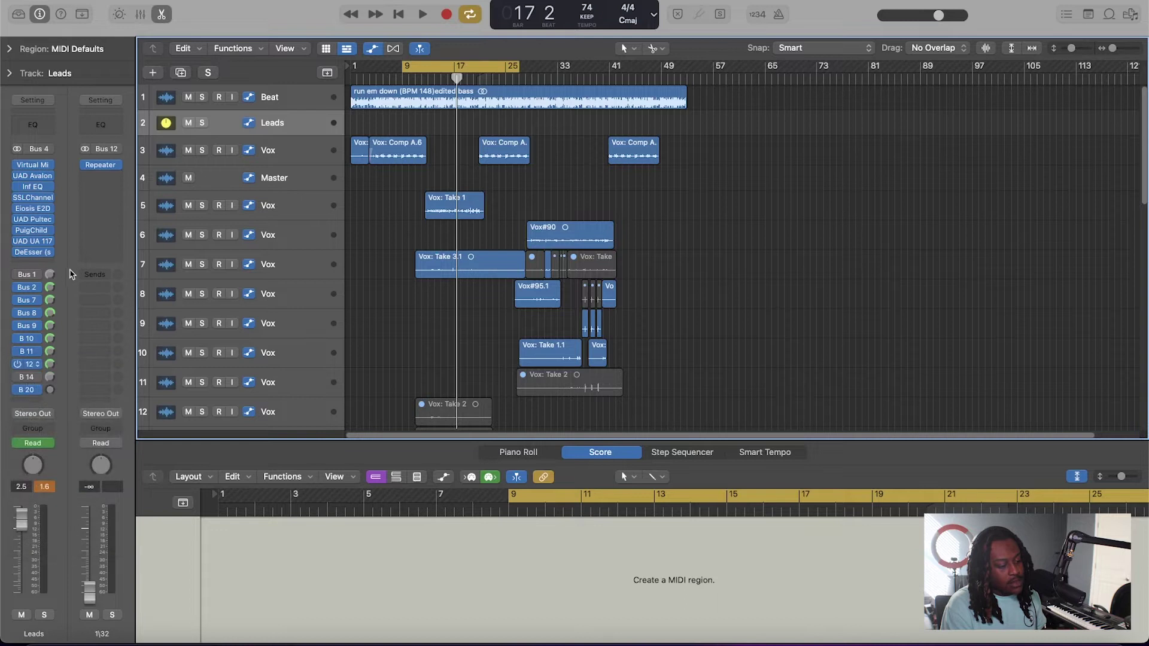
click(26, 377)
click(63, 318)
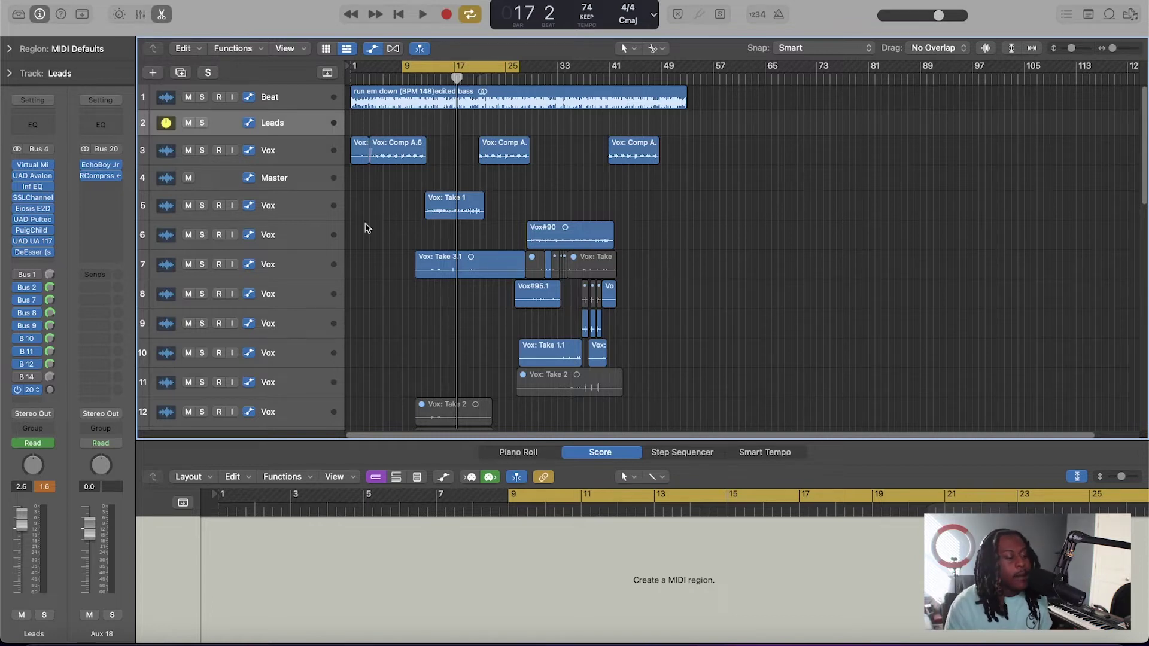
Compare the channel strip inserts and Bus 4 output of the Vox tracks 3, 5, 6 and 7.
click(311, 147)
click(607, 201)
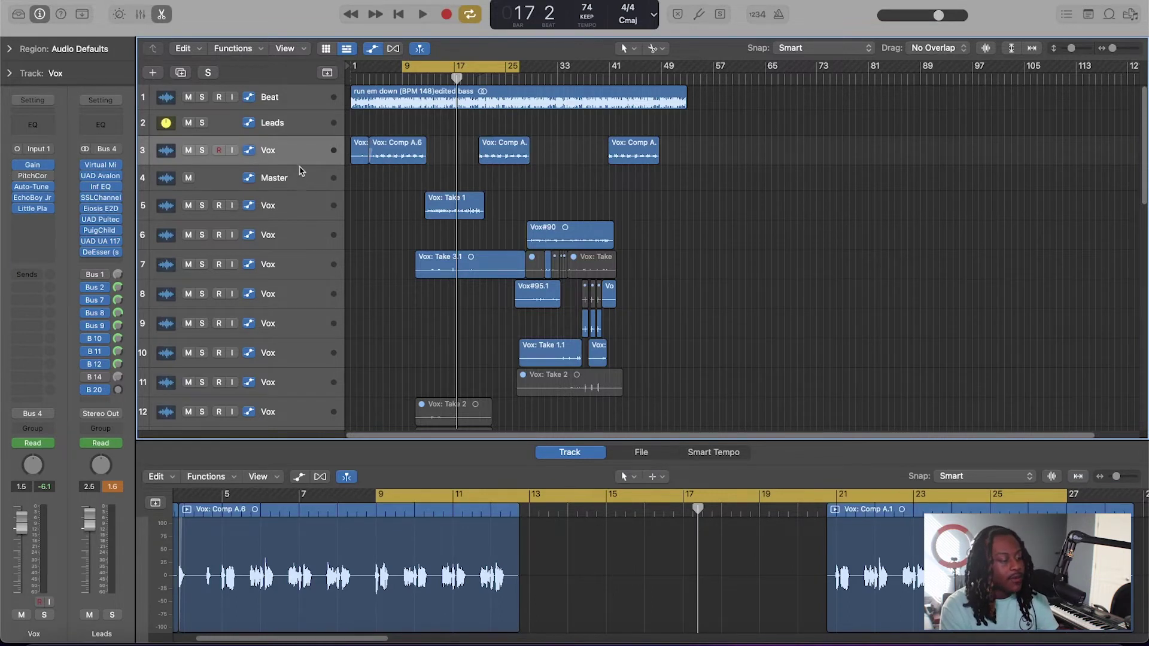
click(298, 204)
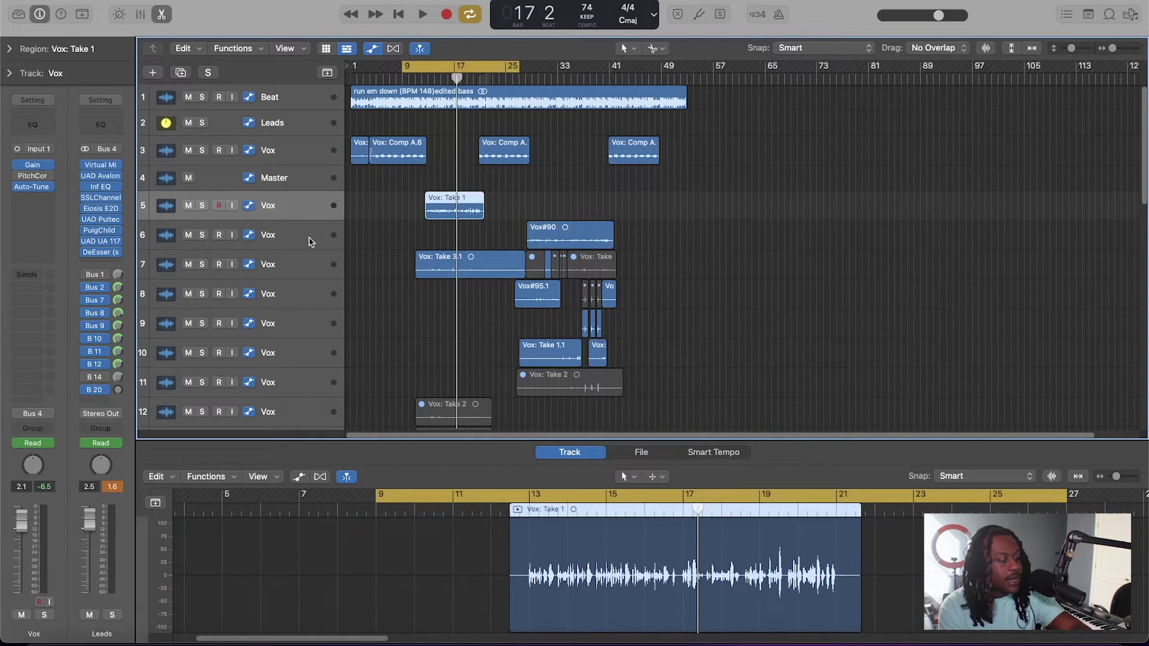
click(308, 239)
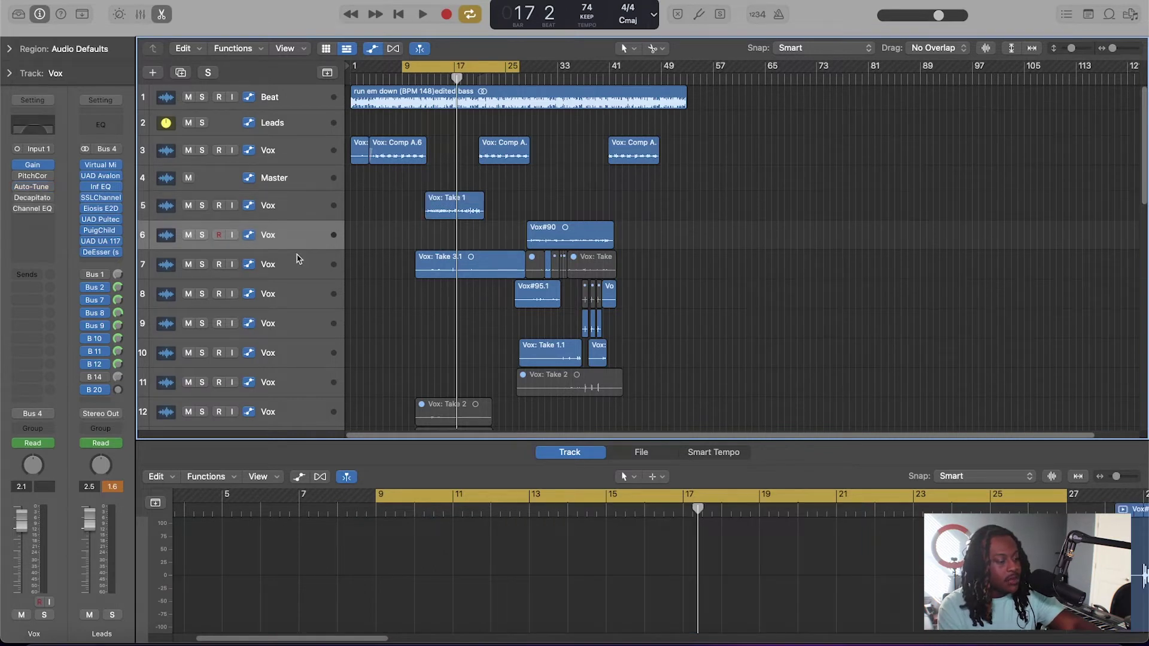
click(304, 267)
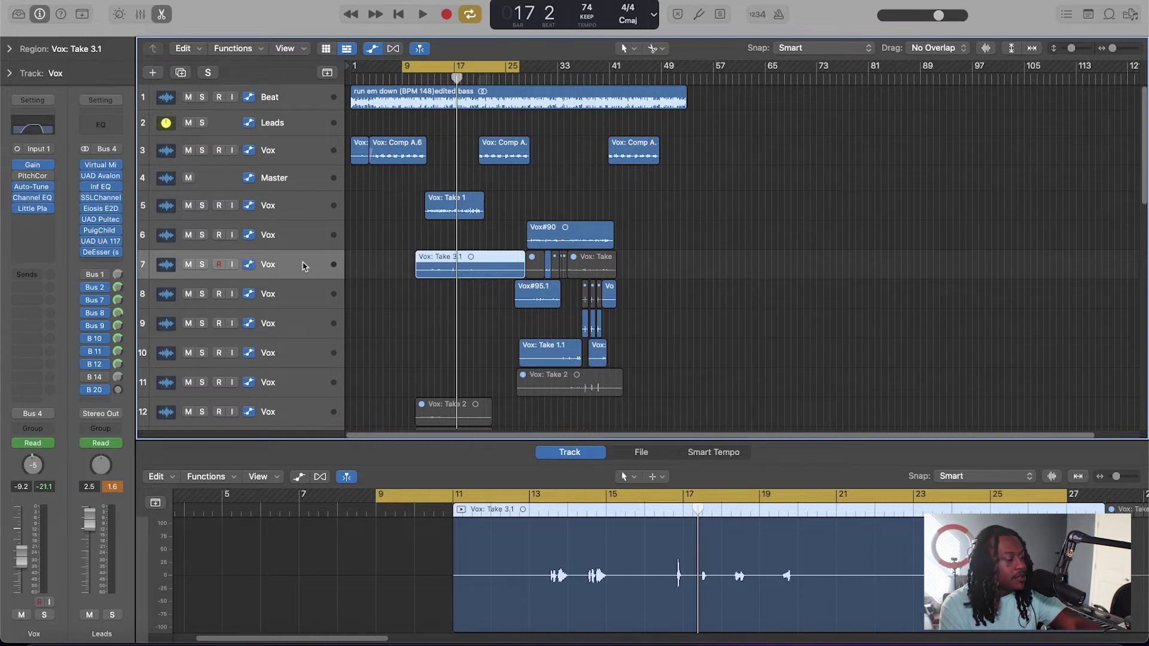
click(429, 225)
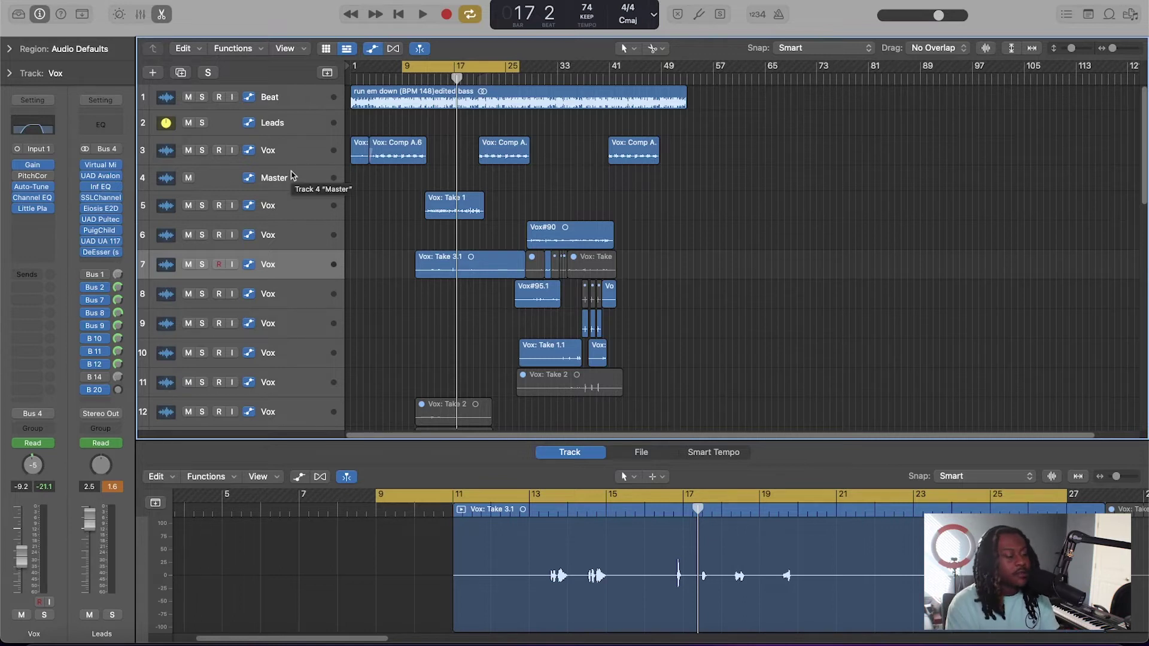
Duplicate Vox track 3 with its channel settings and compare the copy's inserts and output routing with the original.
click(308, 150)
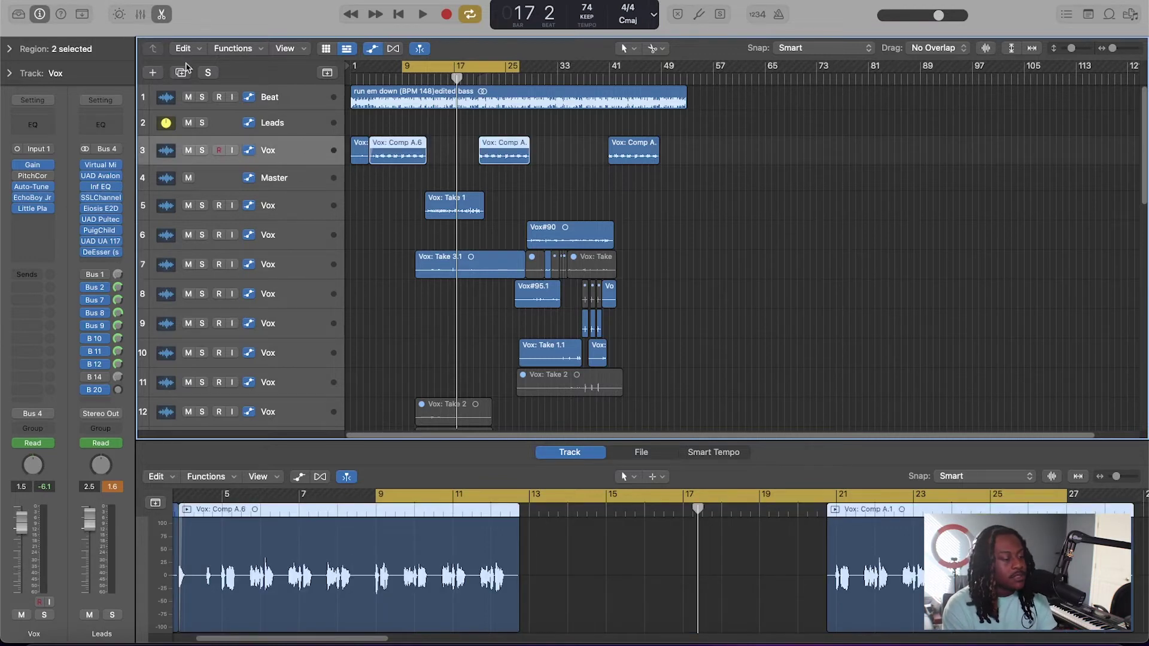
click(182, 73)
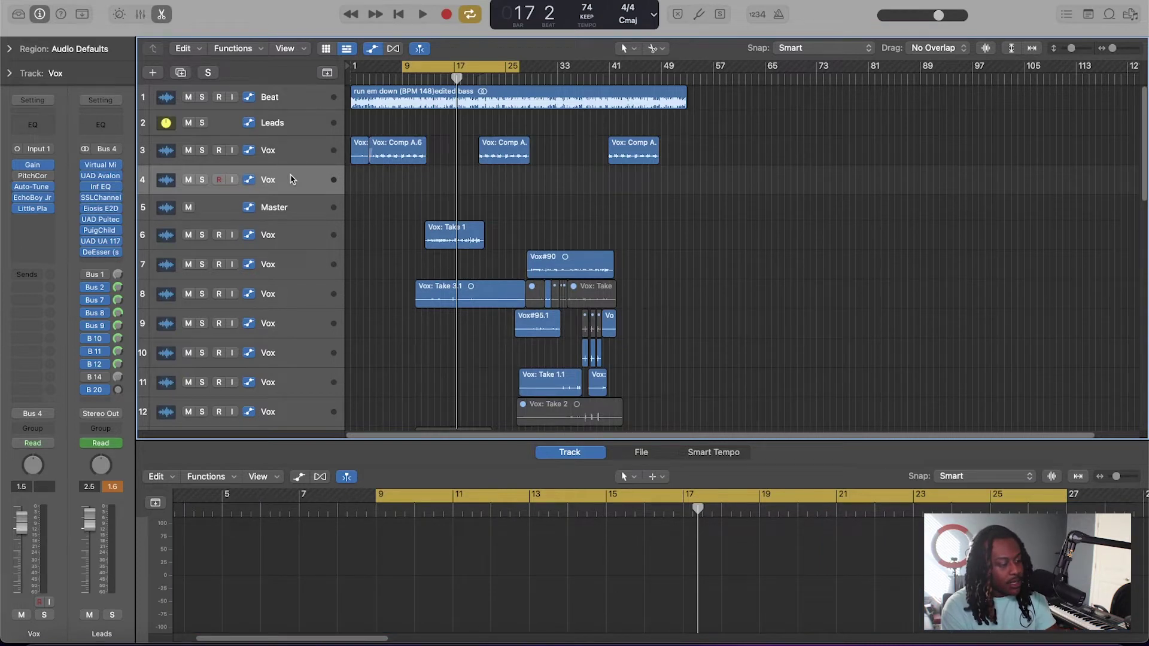
click(282, 148)
click(289, 176)
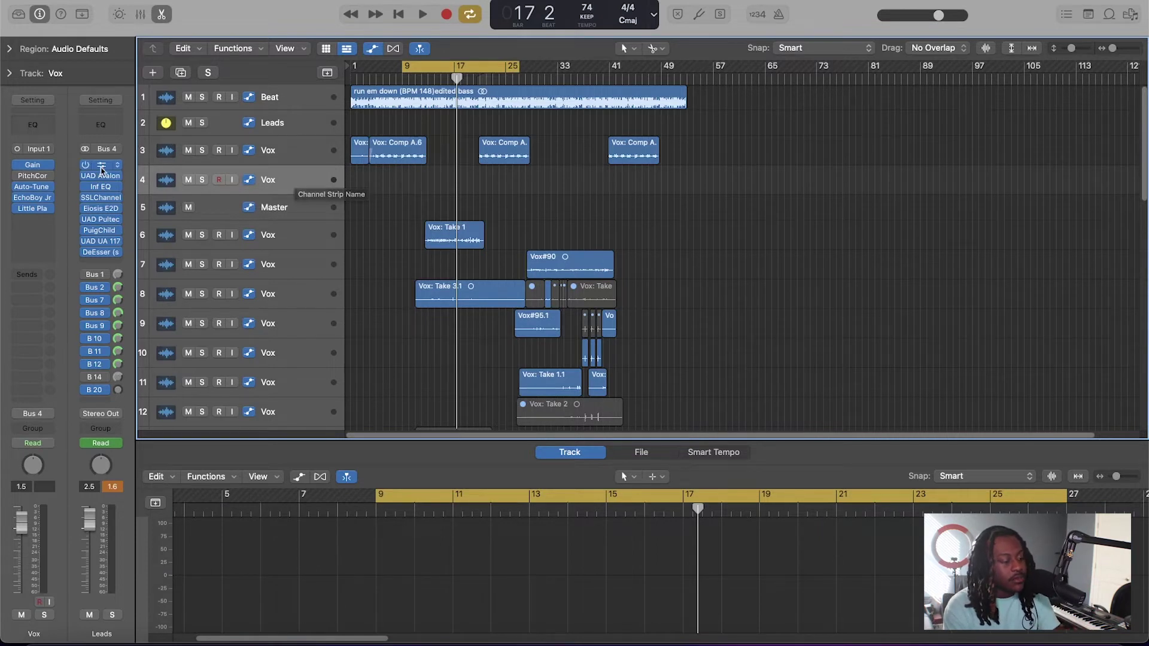
mouse_move(90, 181)
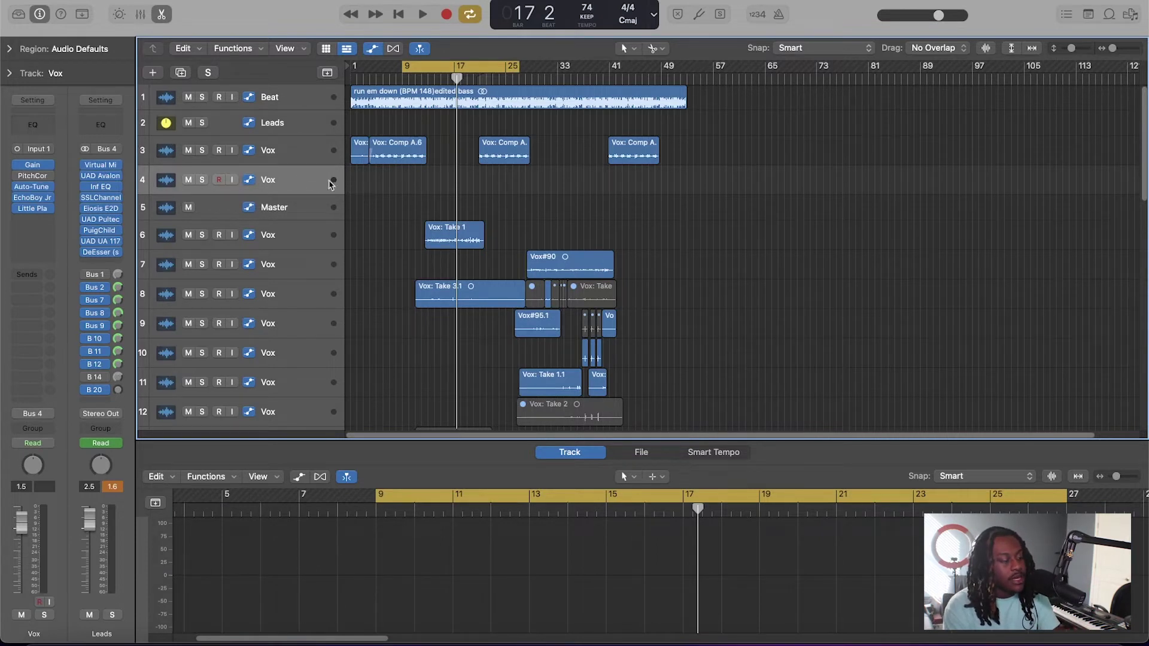
Check the Leads track's channel strip again and delete the empty duplicate Vox track 4.
click(312, 124)
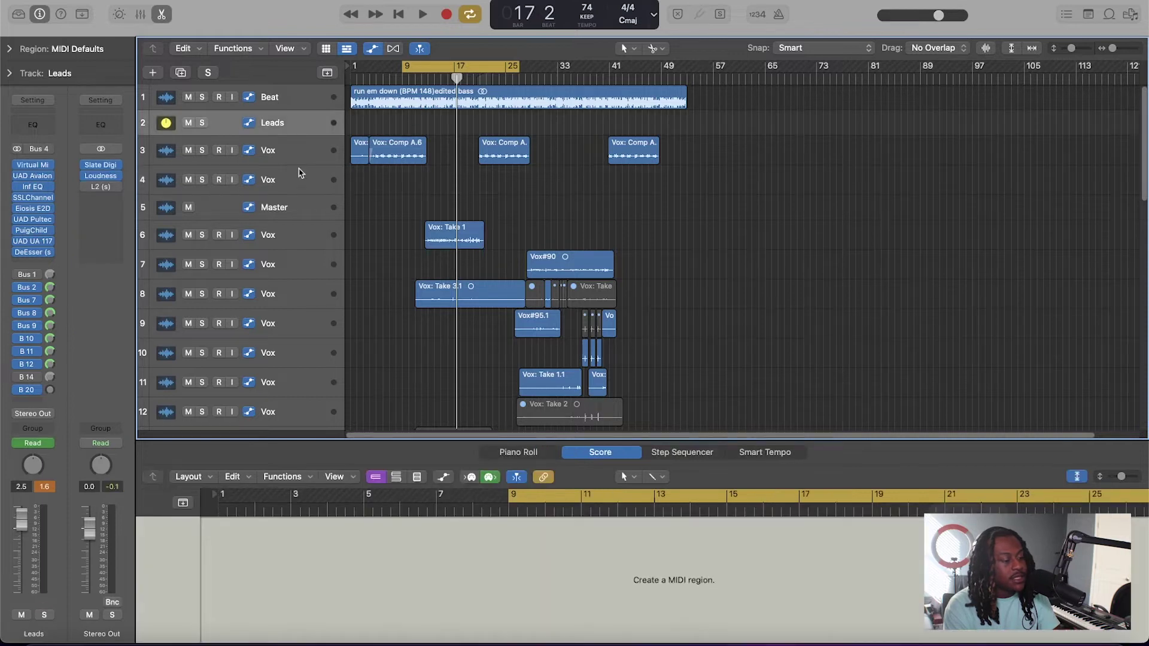
click(299, 179)
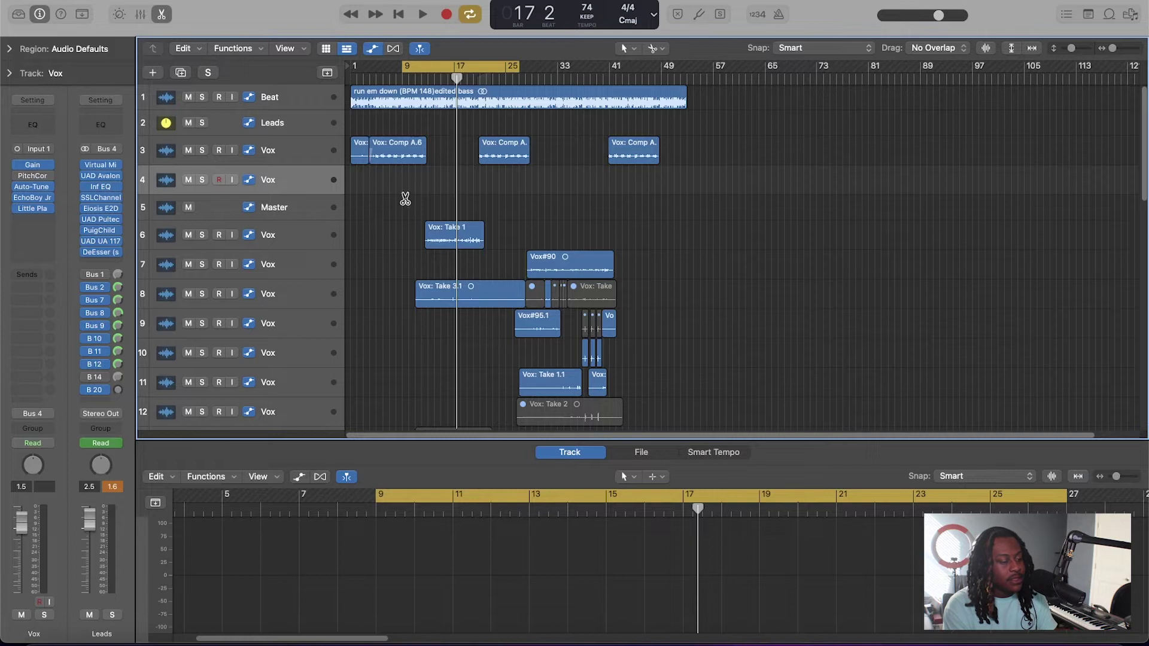
key(super+BackSpace)
click(383, 194)
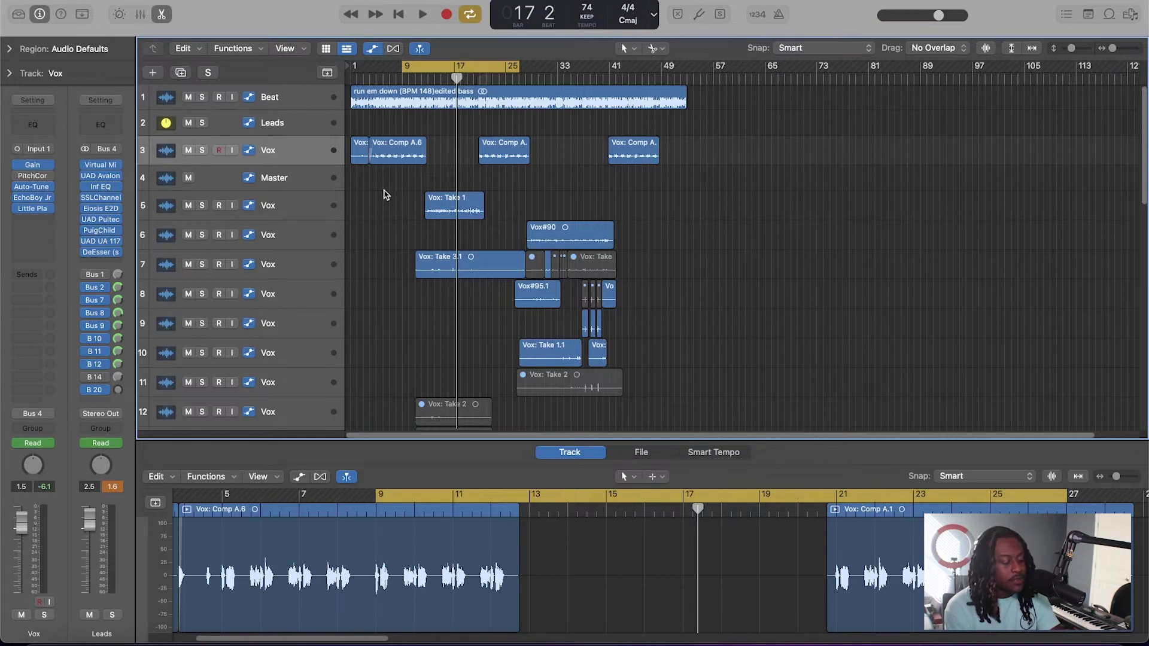
Create a new auxiliary channel strip in the mixer and set its fader level to 0 dB.
key(super+2)
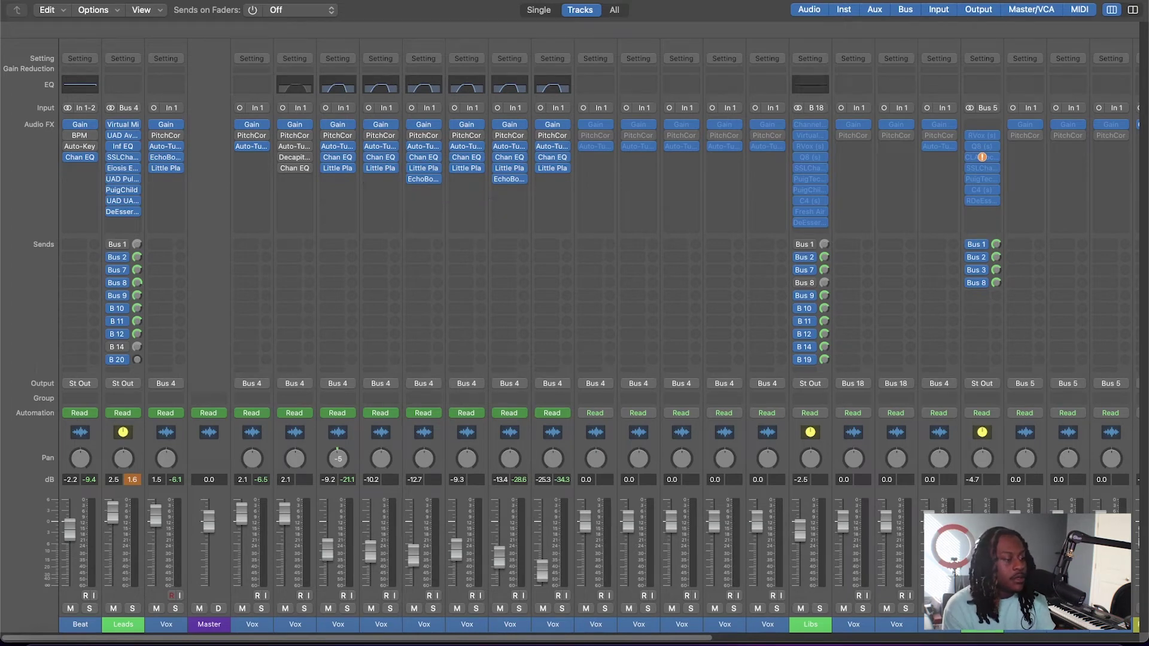
click(94, 11)
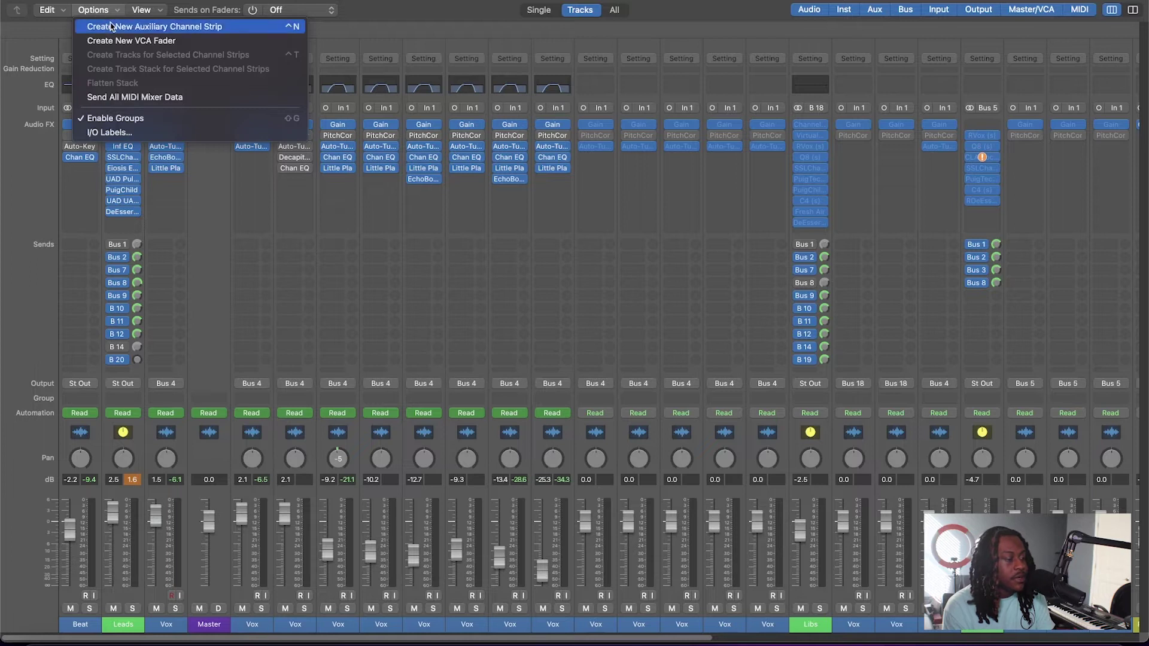
click(111, 27)
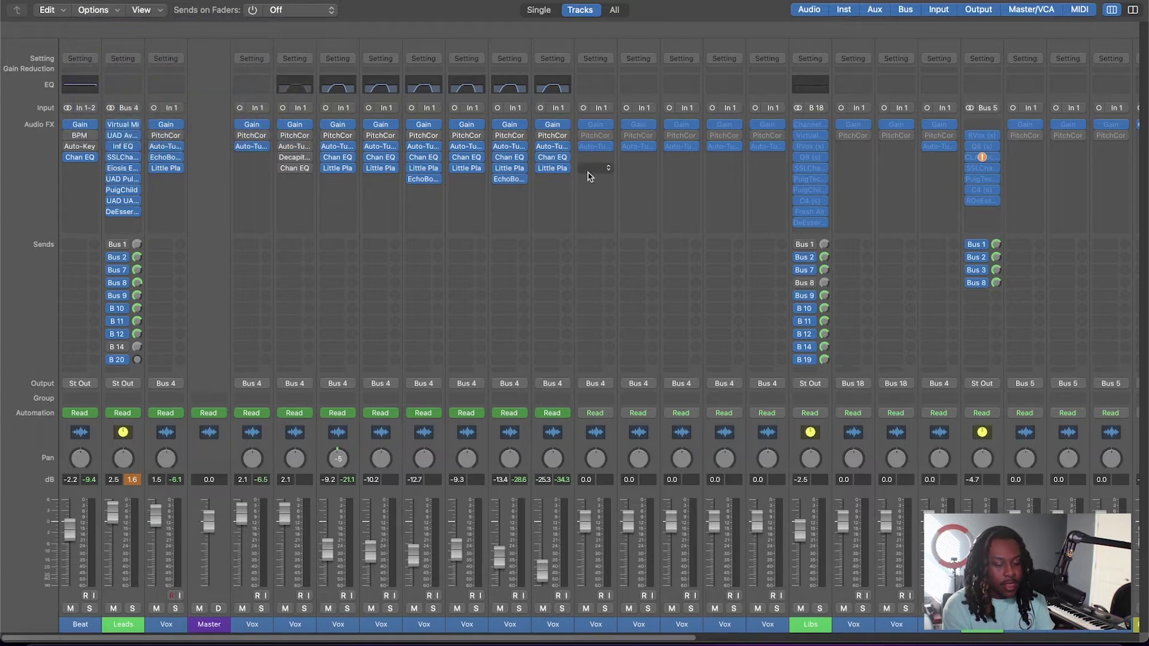
scroll(586, 176, right, 10)
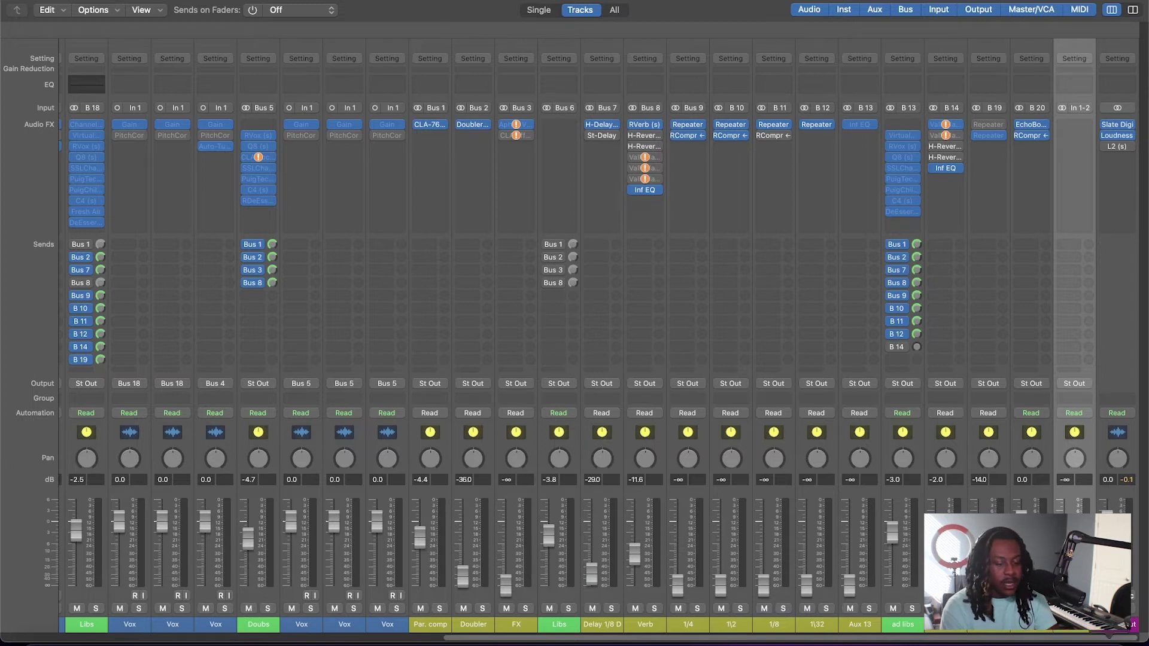
double_click(1065, 480)
text(0)
key(Return)
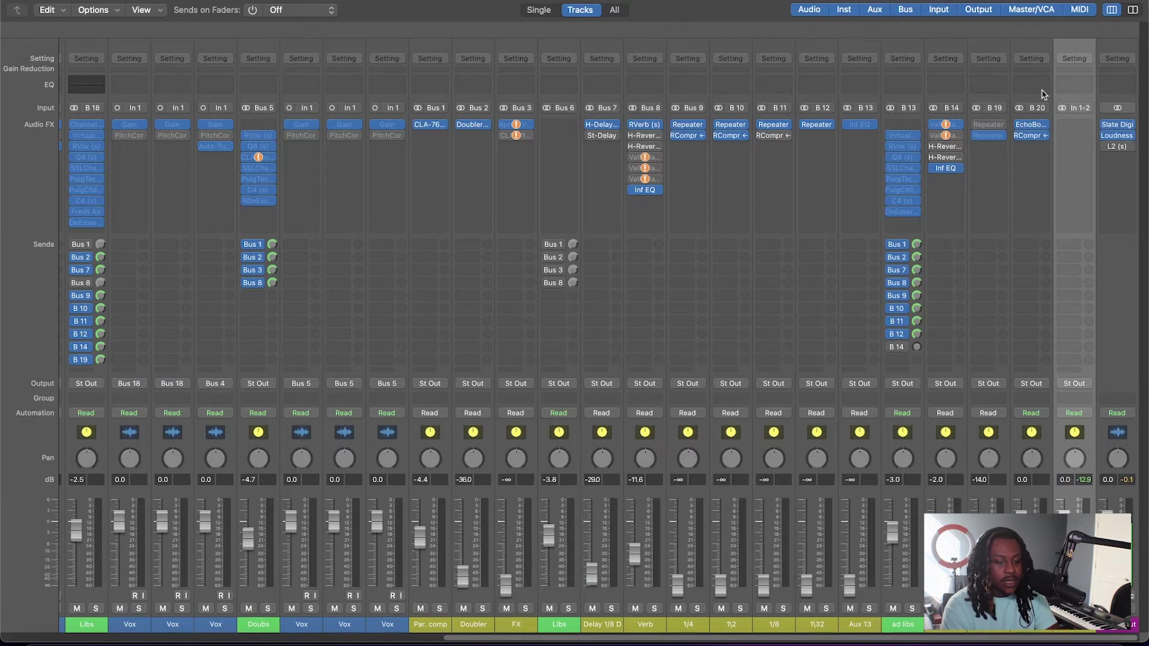
Set the input of the new auxiliary channel strip to Bus 14.
click(1083, 109)
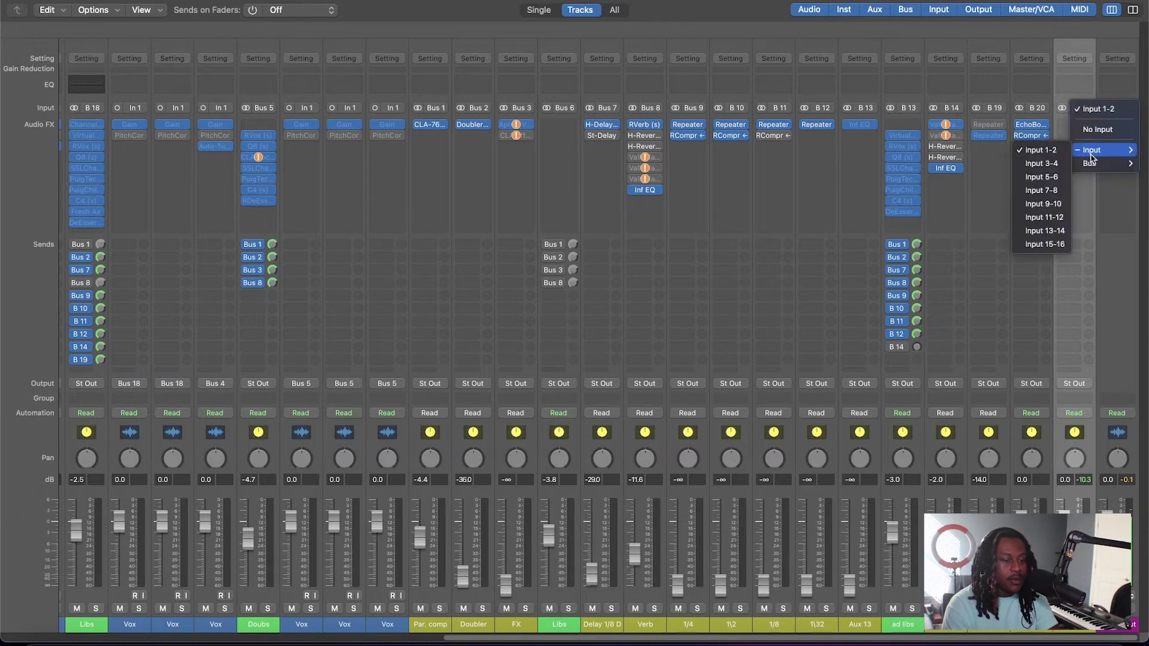
mouse_move(1098, 163)
click(941, 285)
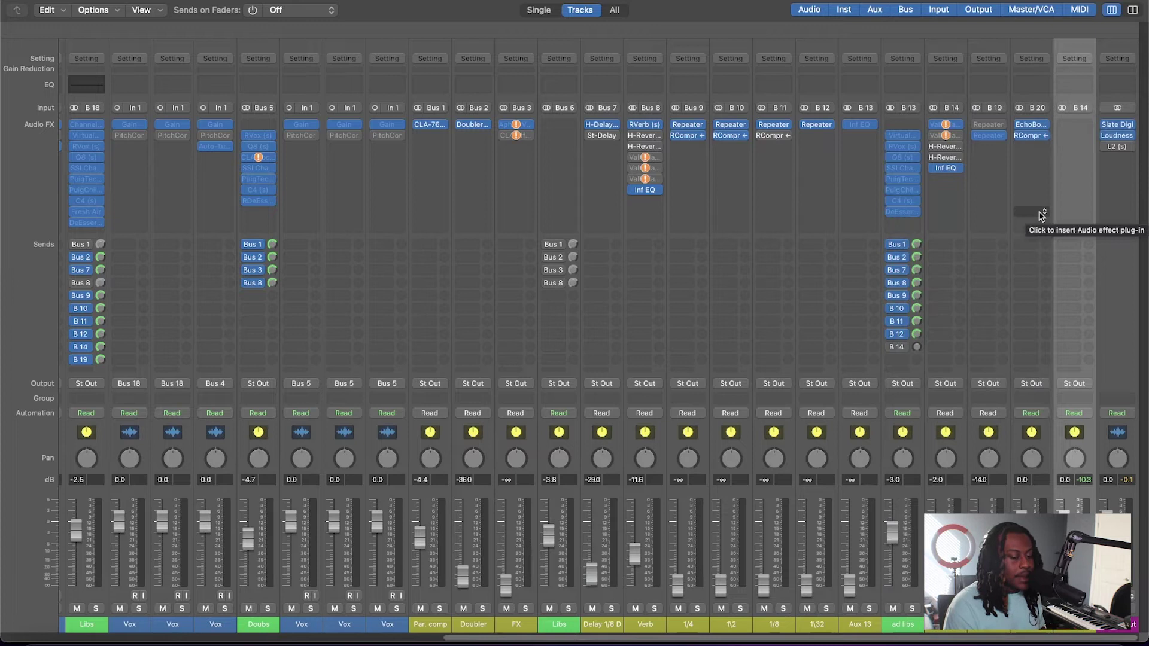
Create a track for the new Bus 14 aux and move it directly above the Leads track.
right_click(1082, 443)
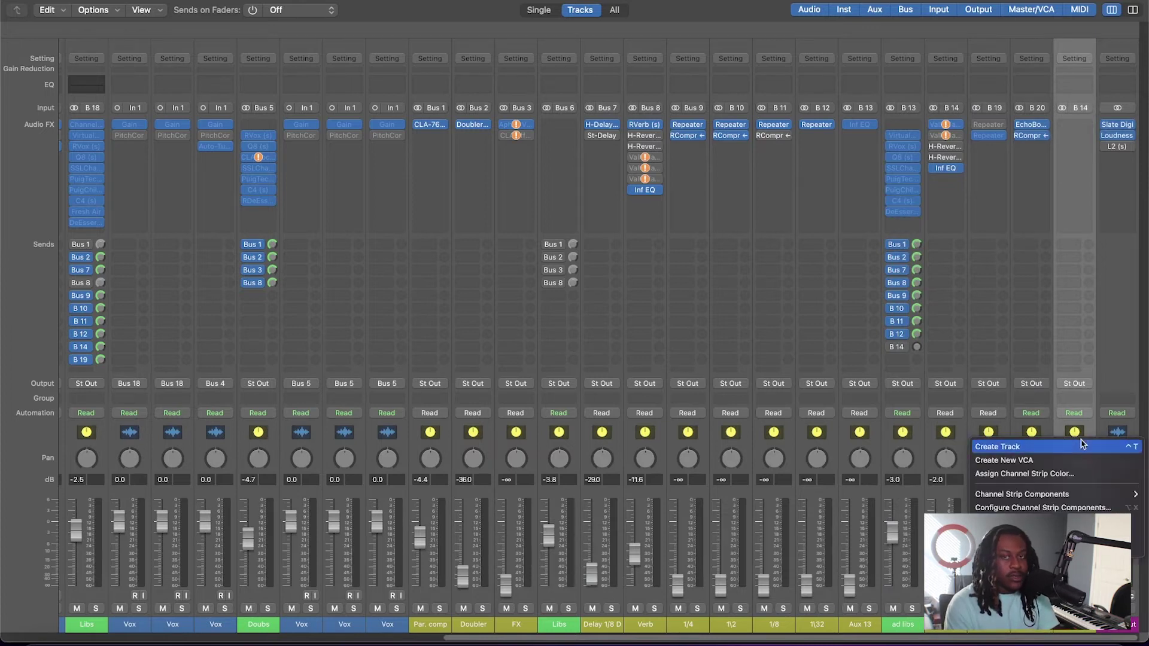
click(1081, 446)
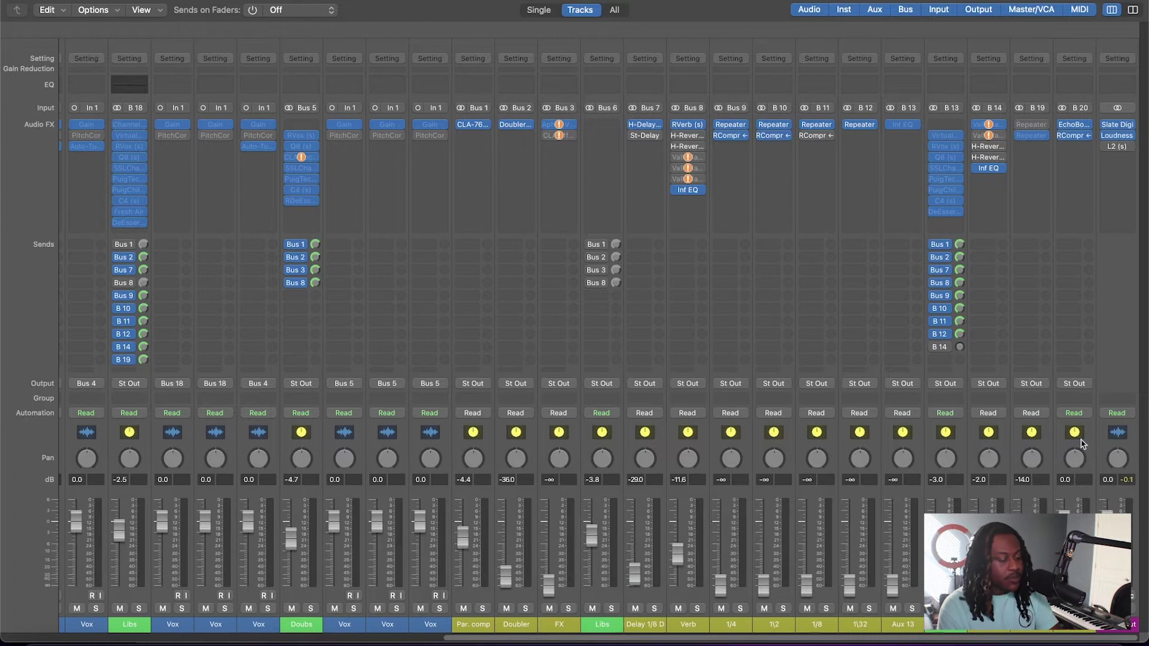
key(x)
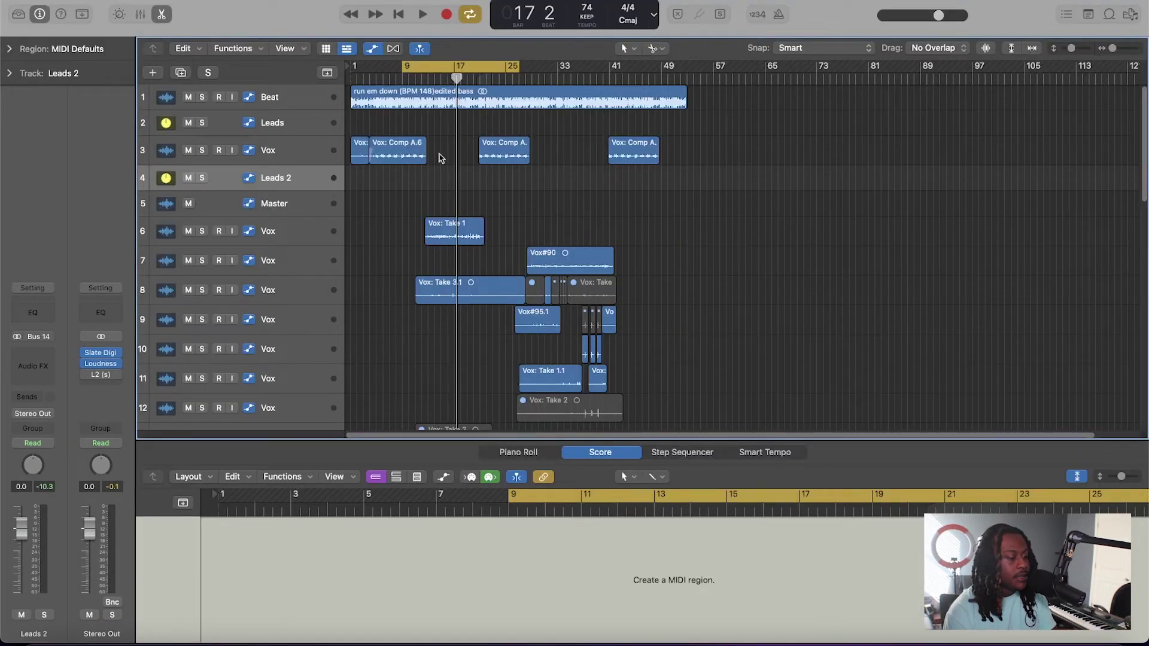
drag(303, 178, 311, 117)
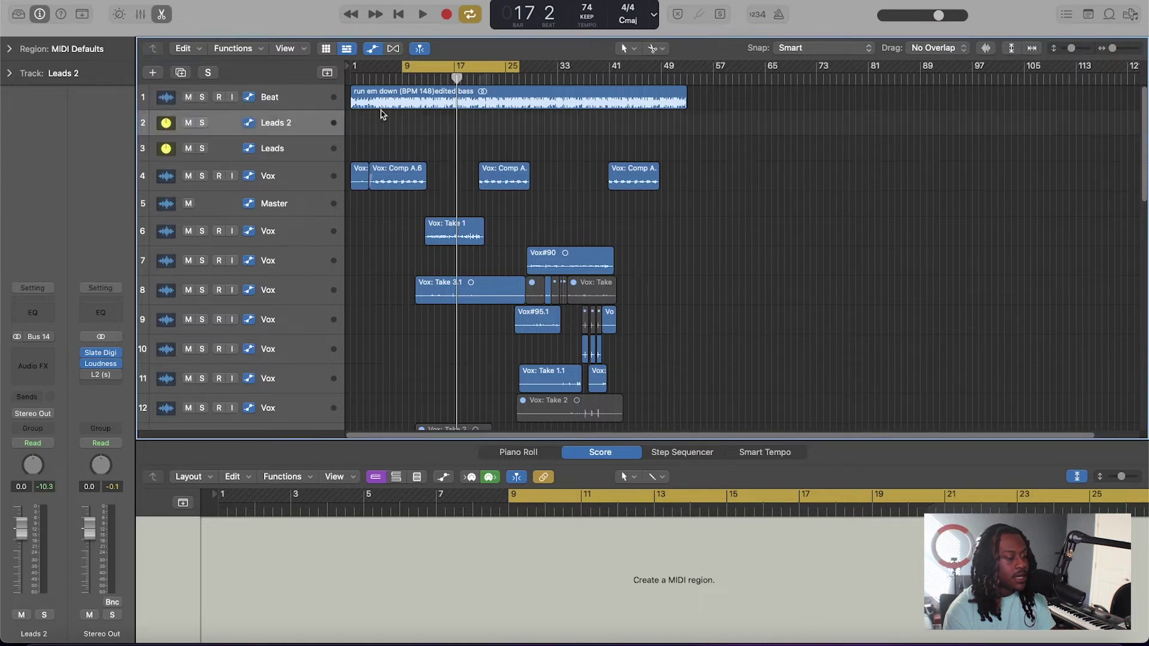
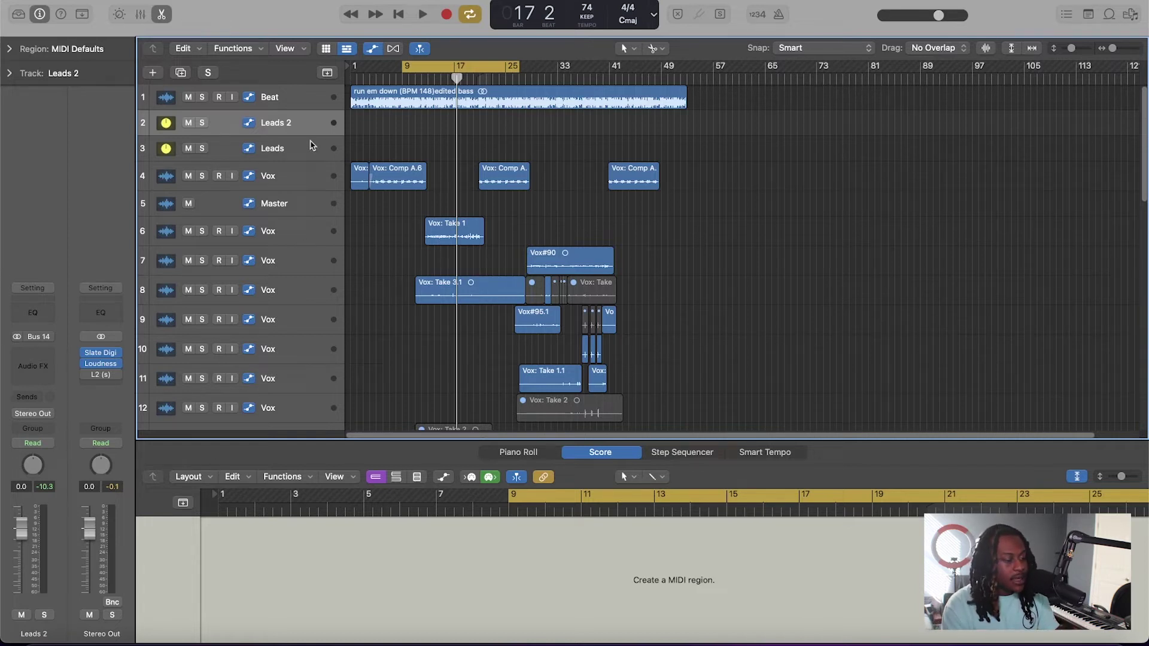
Copy the Virtual Mi, Inf EQ, SSLChannel, Eiosis E2D and PuigChild inserts from the Leads strip to the Leads 2 strip.
key(super+2)
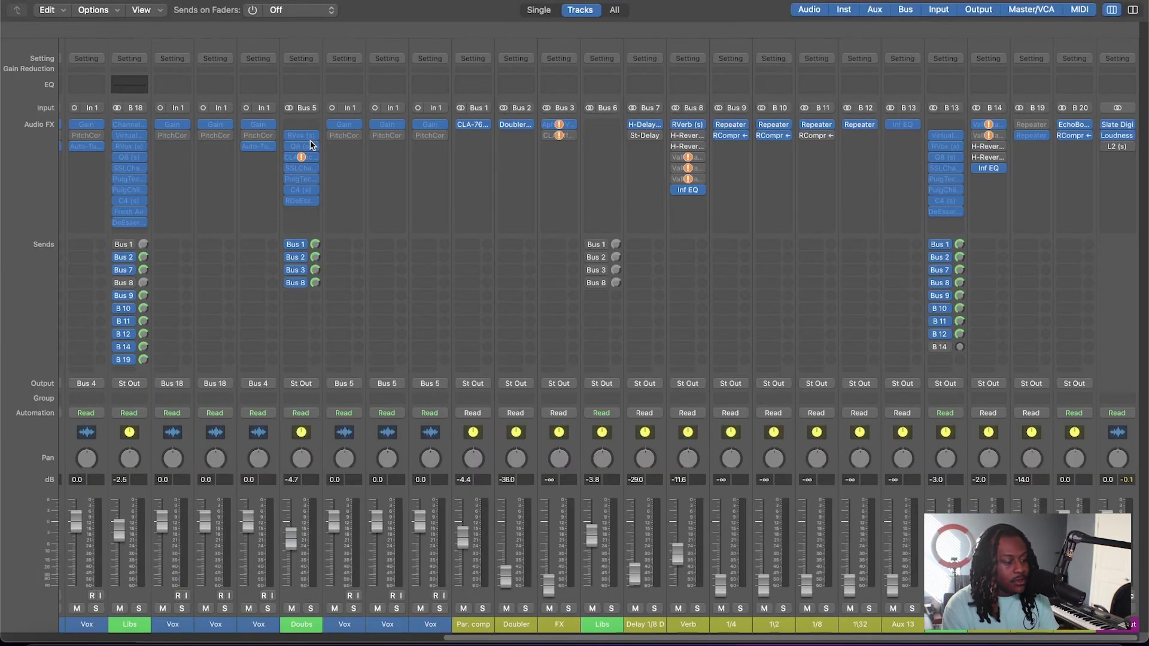
key(Up)
mouse_move(174, 131)
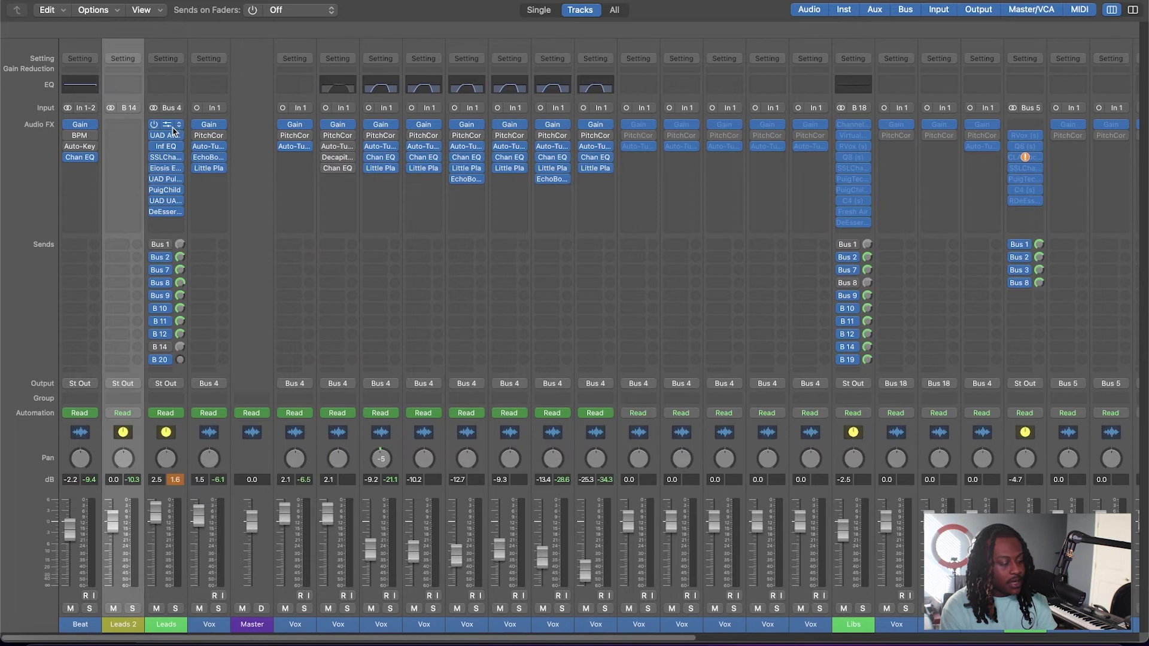
drag(170, 127, 134, 129)
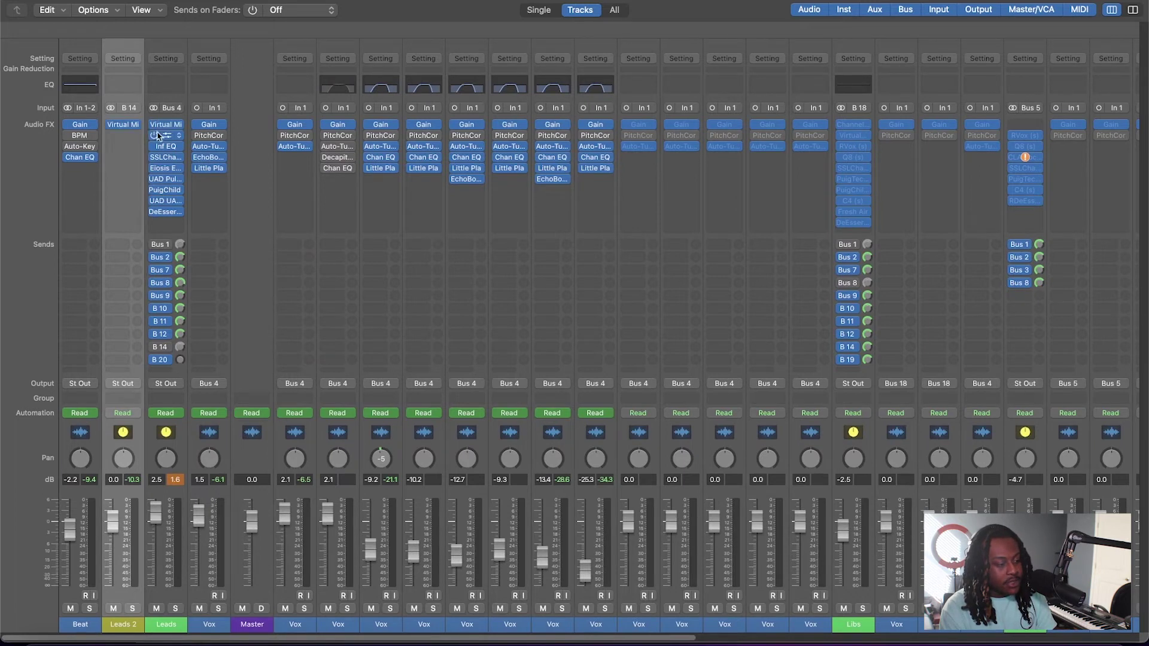
mouse_move(168, 147)
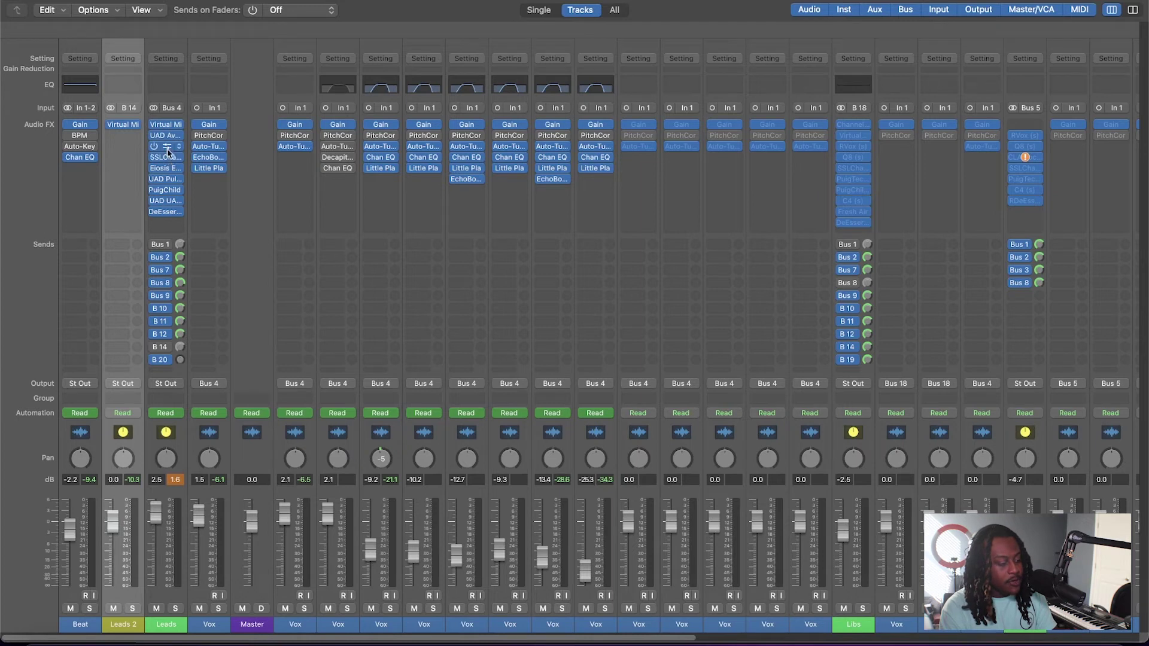
drag(167, 147, 127, 195)
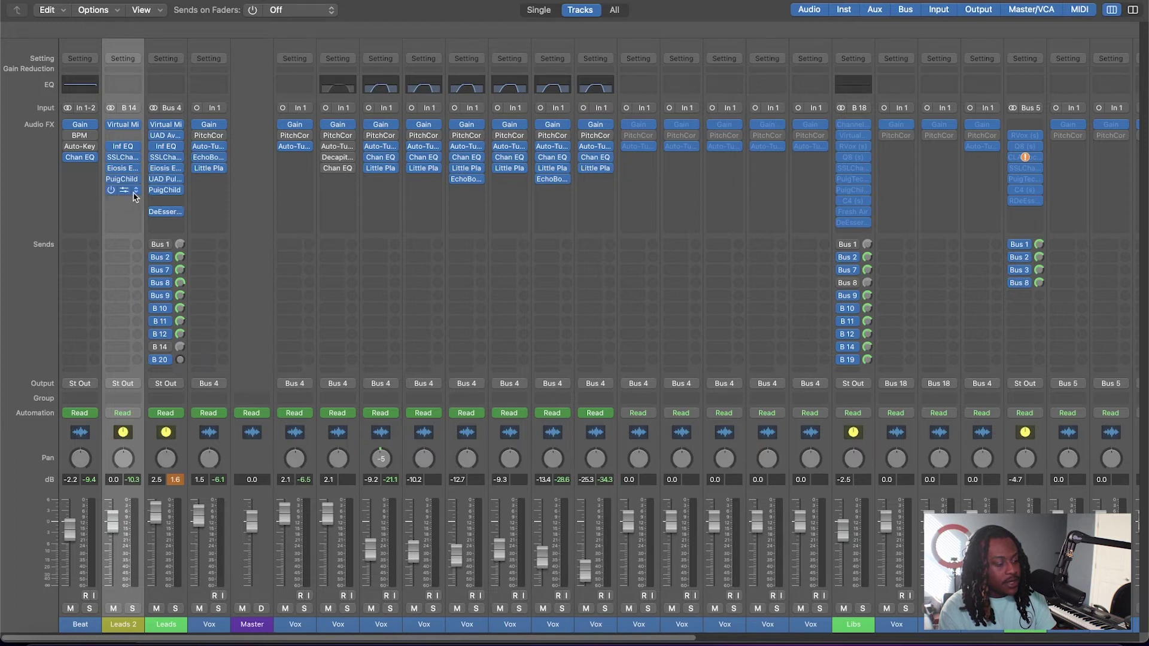
Return the misplaced UAD UA 117 insert from Leads 2 to Leads and copy the Leads DeEsser into Leads 2's free slot.
click(135, 196)
click(85, 214)
drag(120, 191, 152, 202)
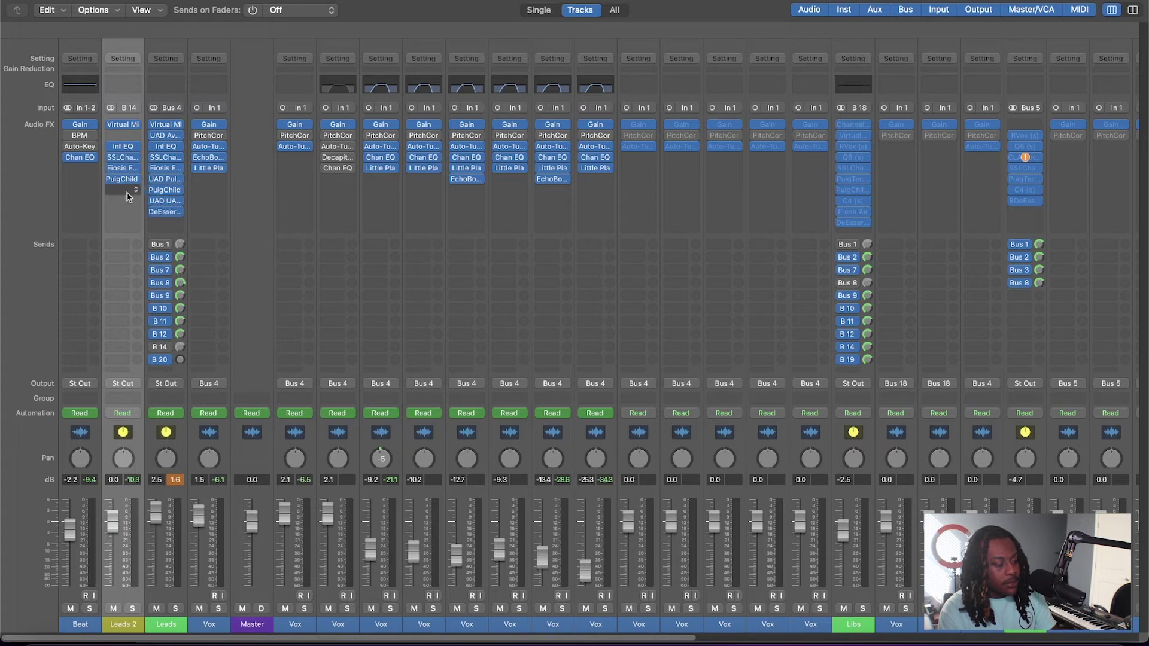
drag(166, 211, 123, 190)
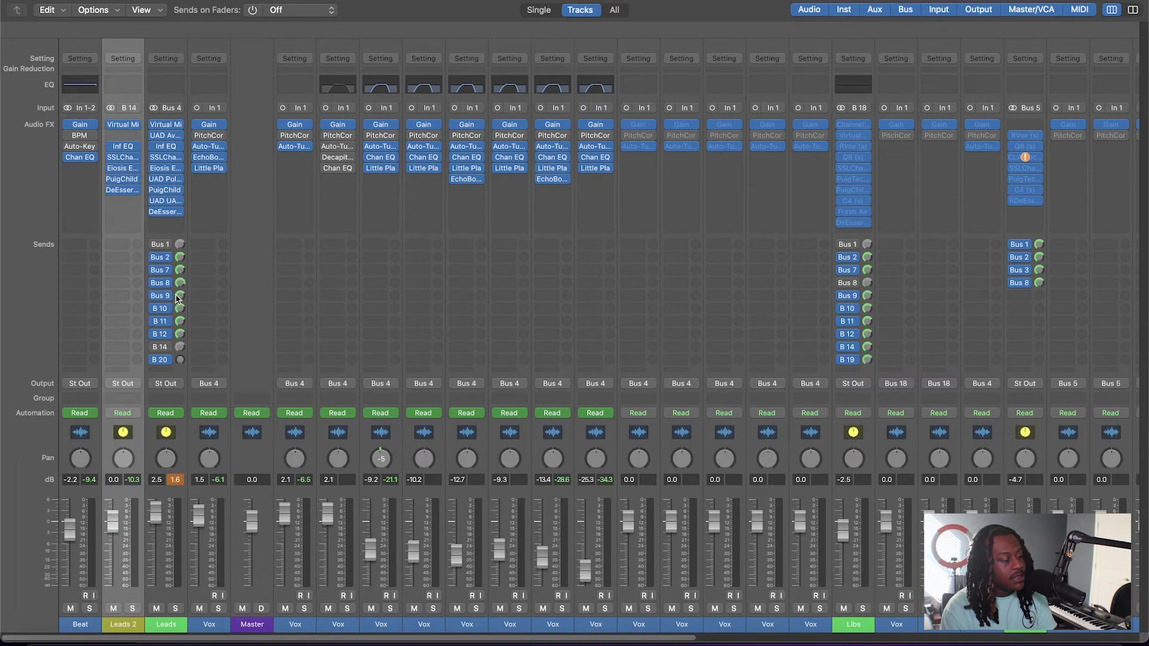
Add a Bus 2 (Doubler) send to the Leads 2 strip and raise its send level.
click(121, 257)
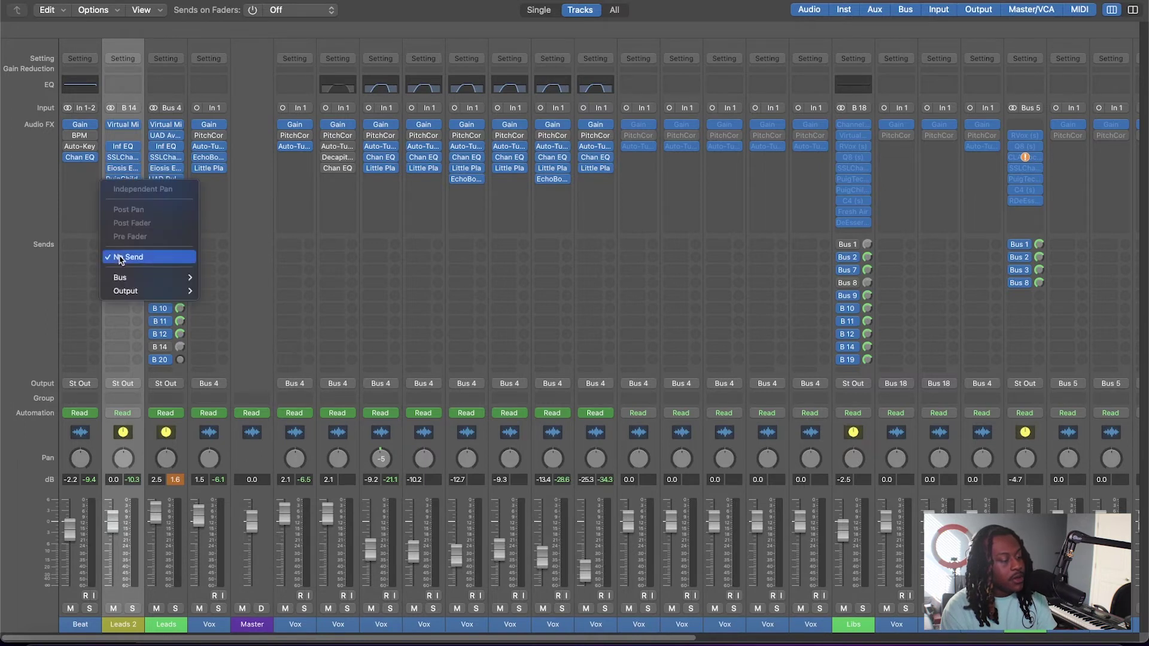
mouse_move(127, 282)
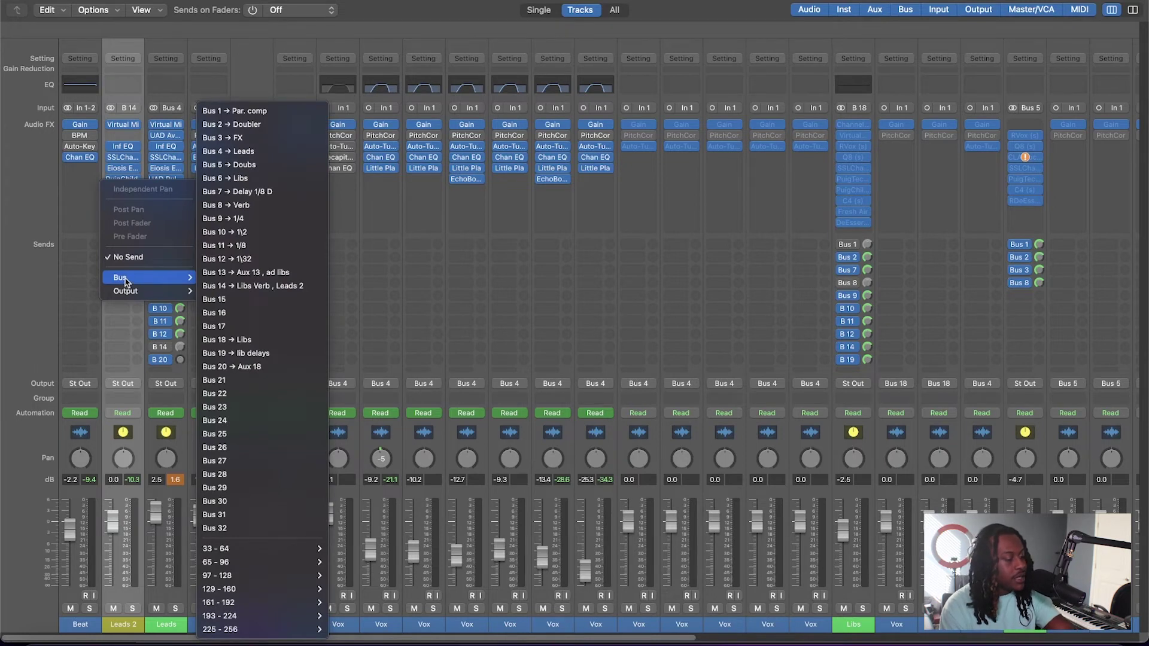
click(270, 123)
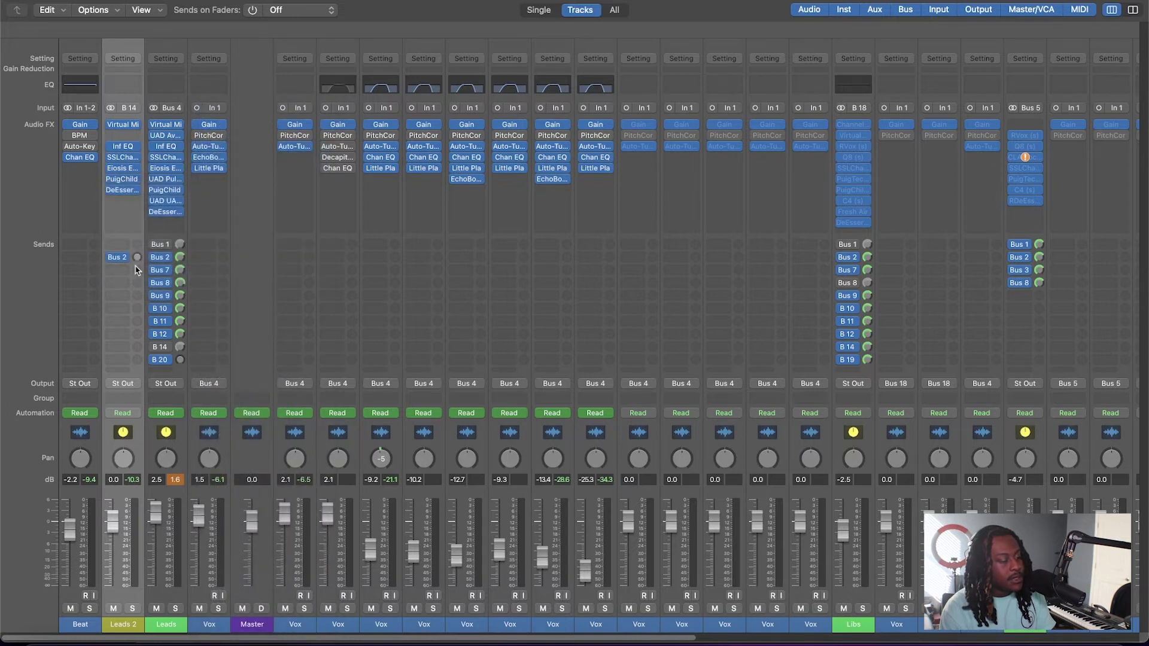
drag(137, 261, 137, 258)
drag(137, 257, 137, 258)
Add Bus 3 (FX) and Bus 8 (Verb) sends to the Leads 2 strip below the Bus 2 send.
click(119, 270)
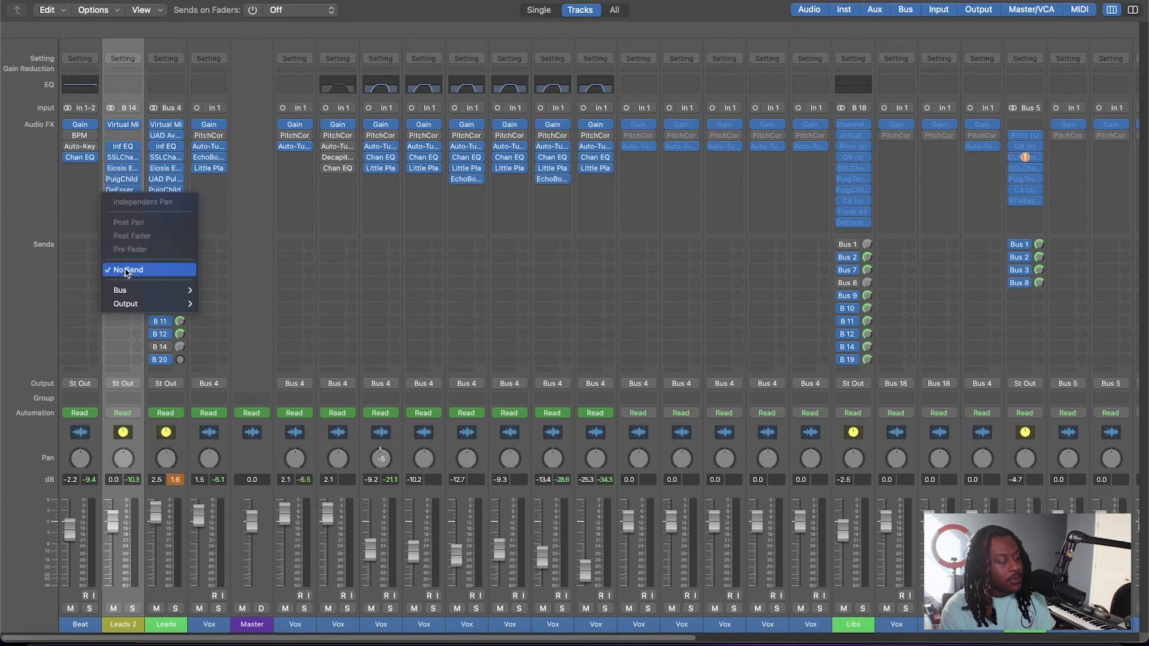
mouse_move(139, 293)
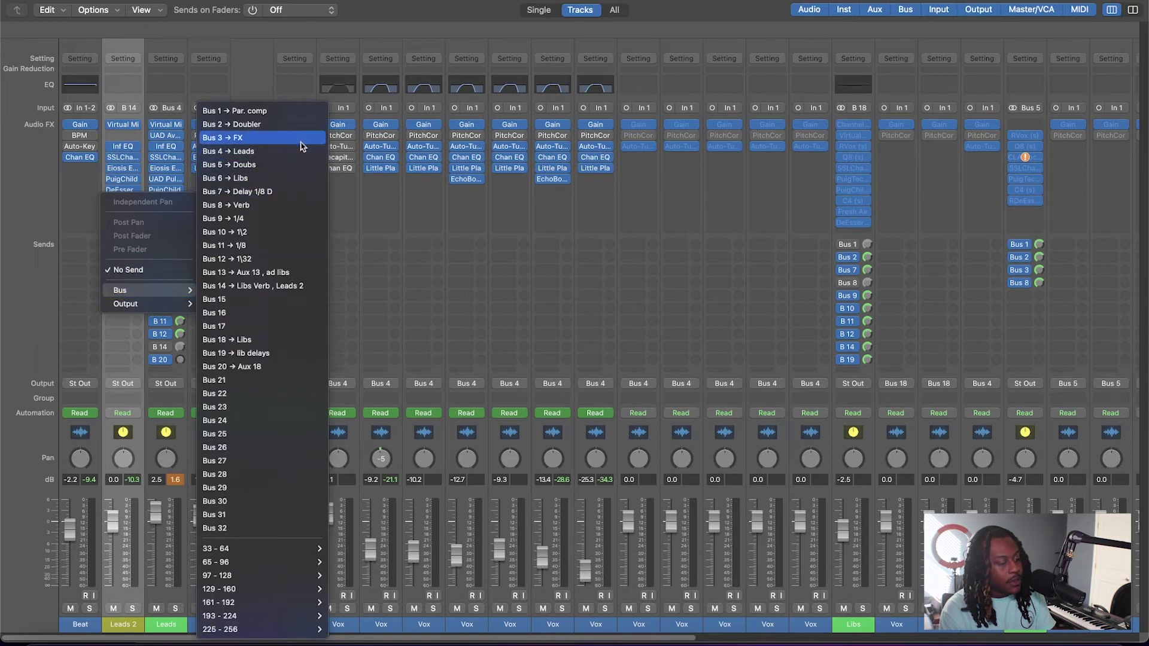
click(300, 141)
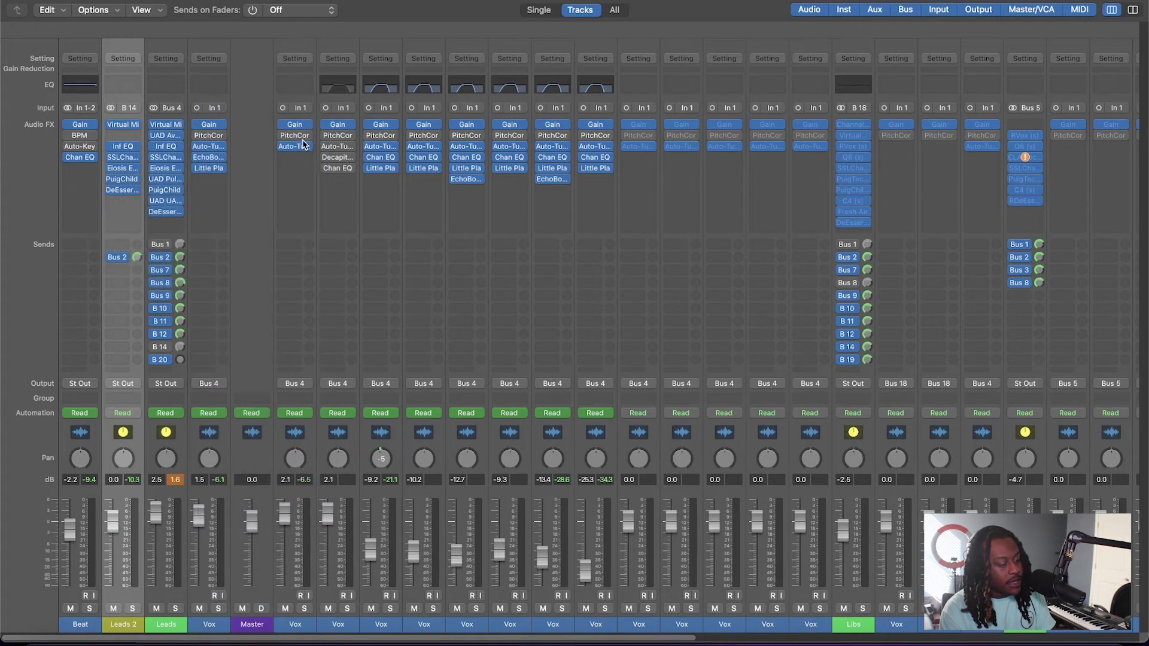
click(124, 283)
mouse_move(128, 303)
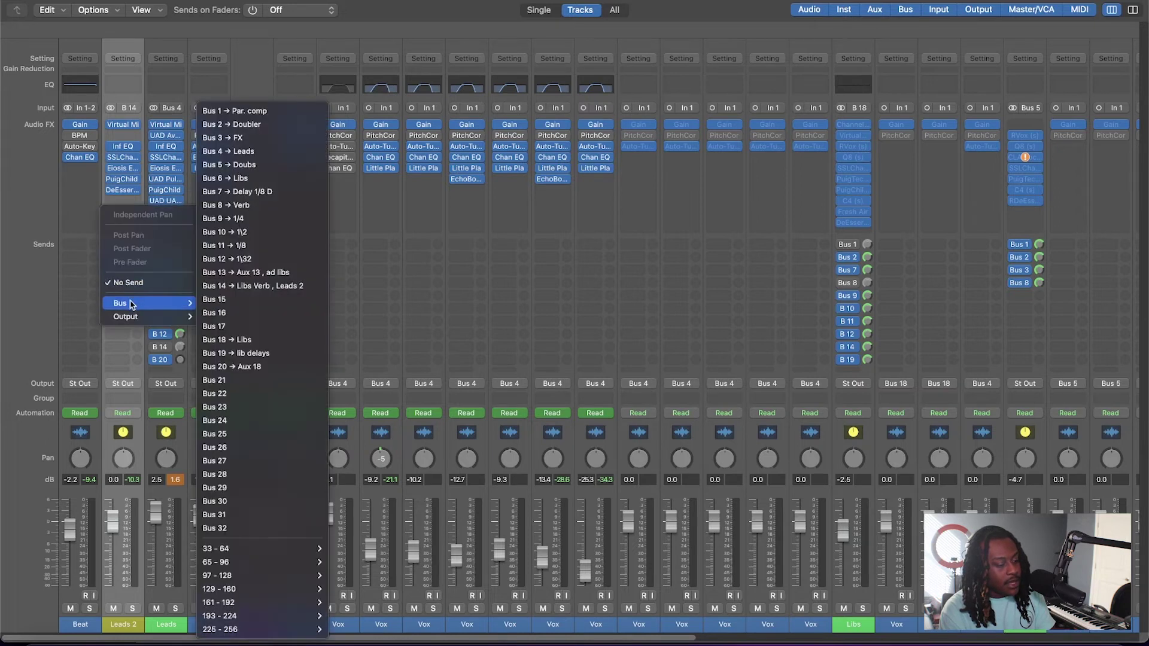
click(274, 205)
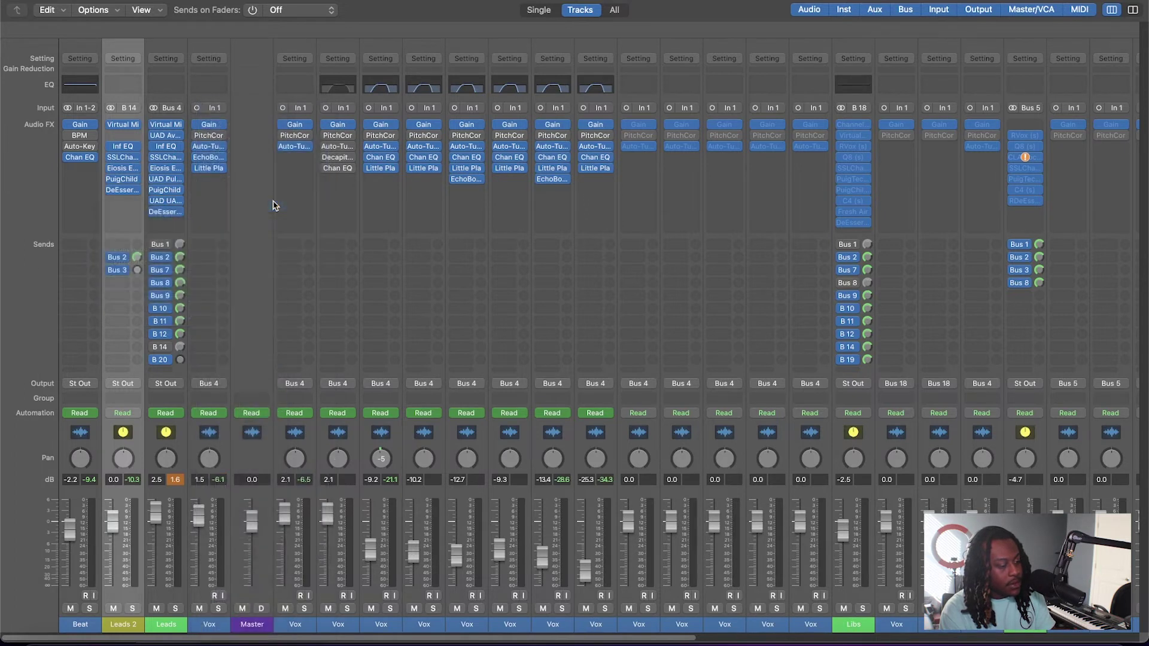
Add Bus 7 (Delay 1/8 D) and Bus 10 (1\2) sends to the Leads 2 strip.
click(120, 297)
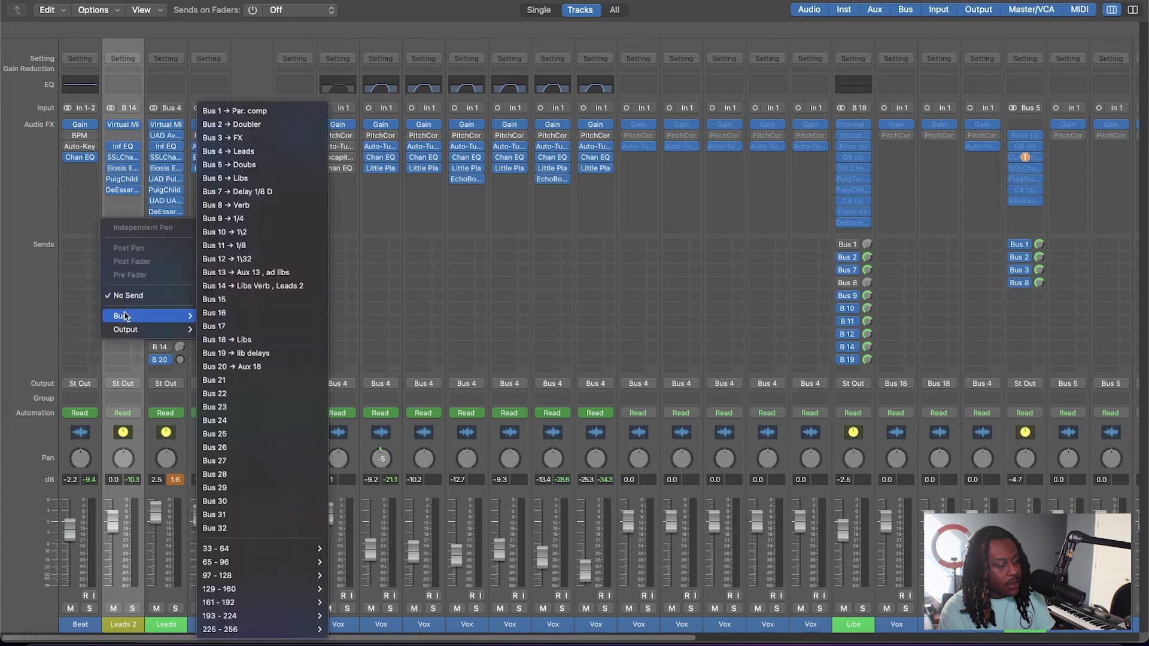
mouse_move(175, 321)
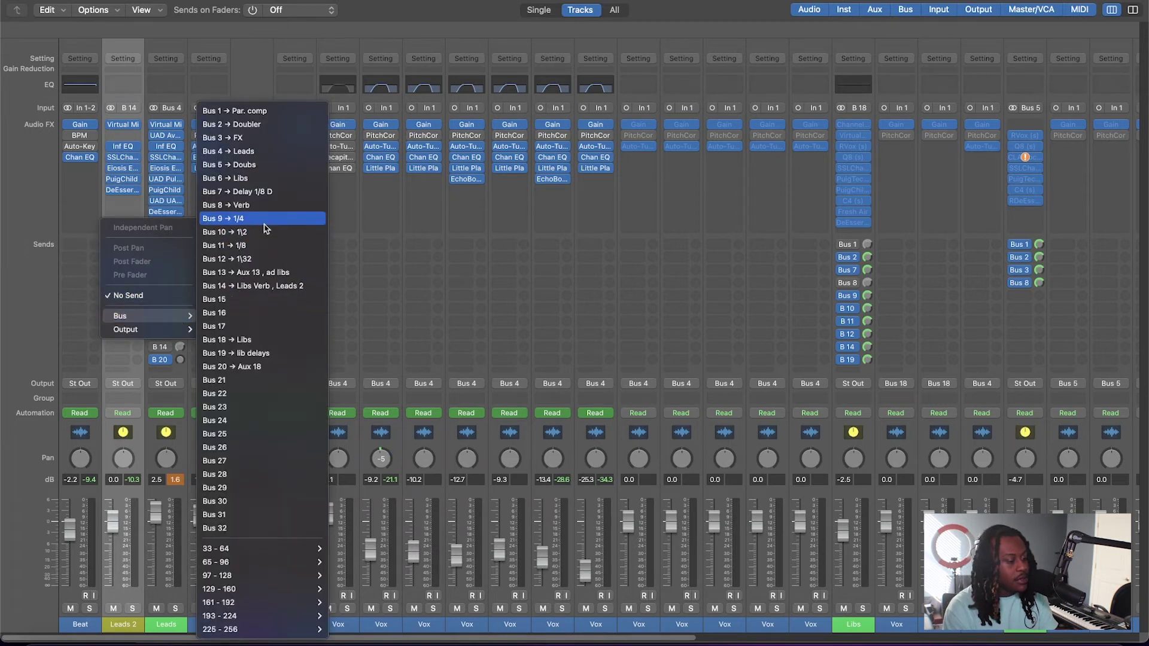
click(260, 194)
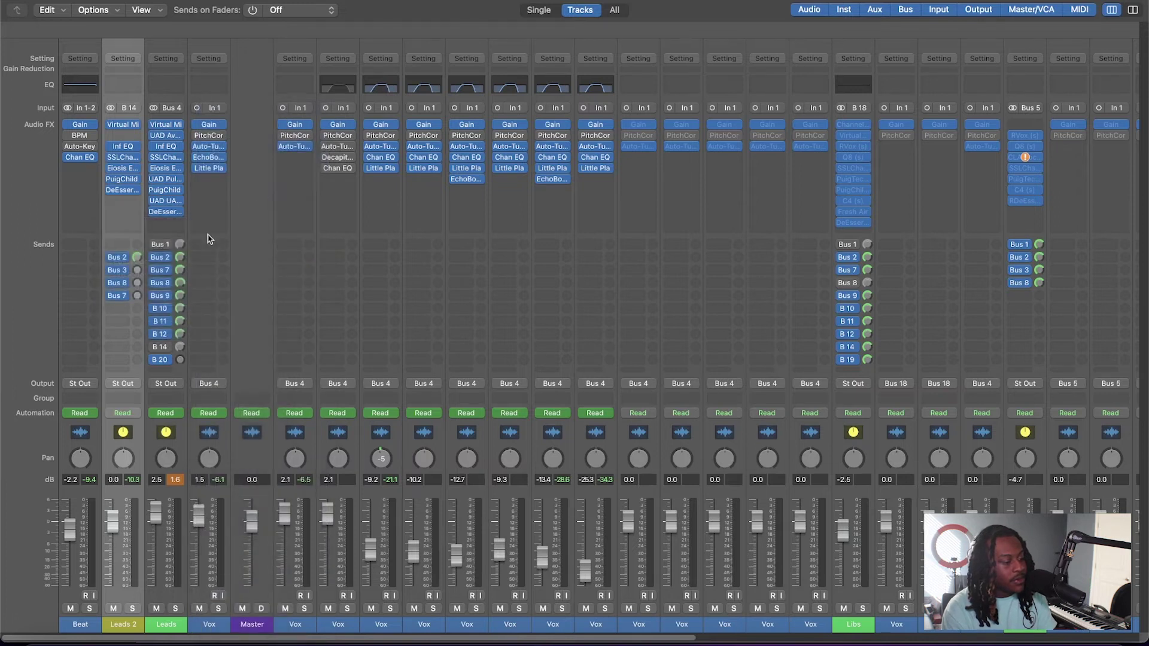
click(127, 308)
mouse_move(142, 330)
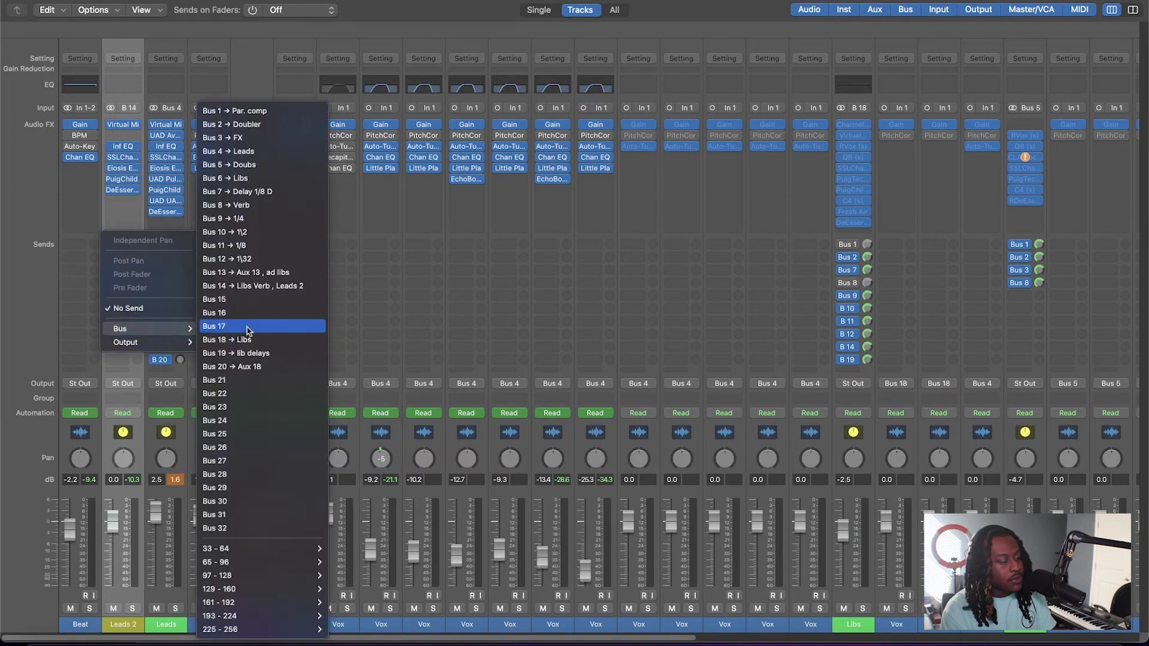
click(283, 232)
Raise the Leads 2 send levels to about -0.2 dB for Bus 3, -1.4 dB for Bus 8 and 0.4 dB for Bus 7.
drag(137, 270, 137, 267)
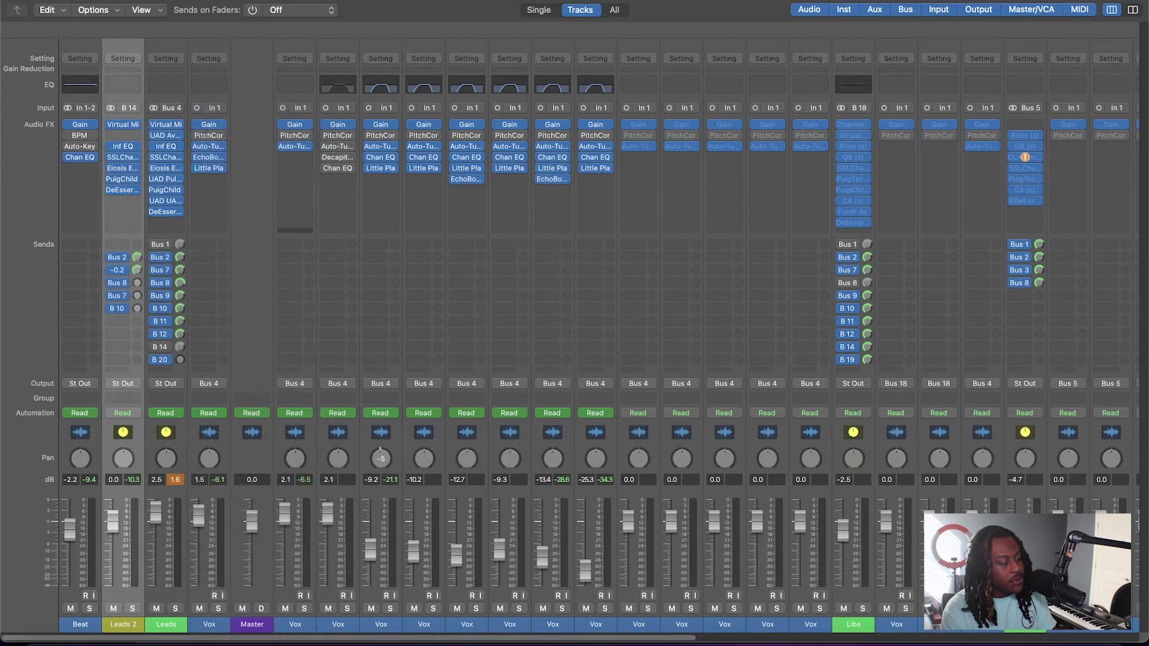
drag(137, 282, 137, 296)
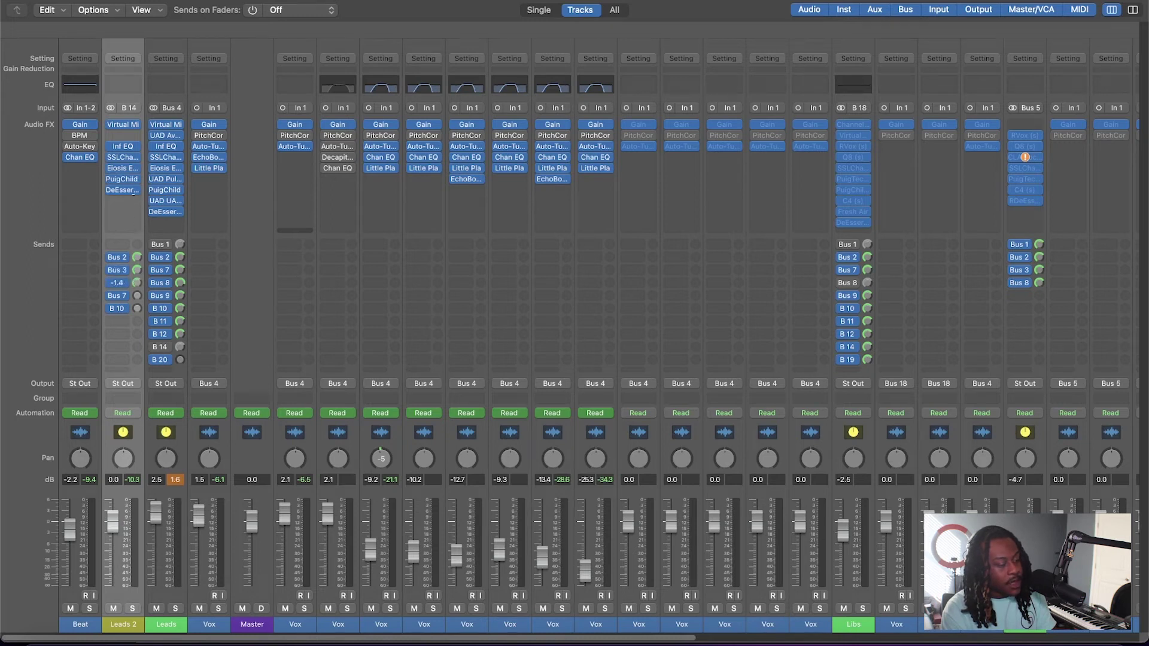
mouse_move(137, 297)
mouse_down()
mouse_move(137, 312)
mouse_move(137, 292)
mouse_up()
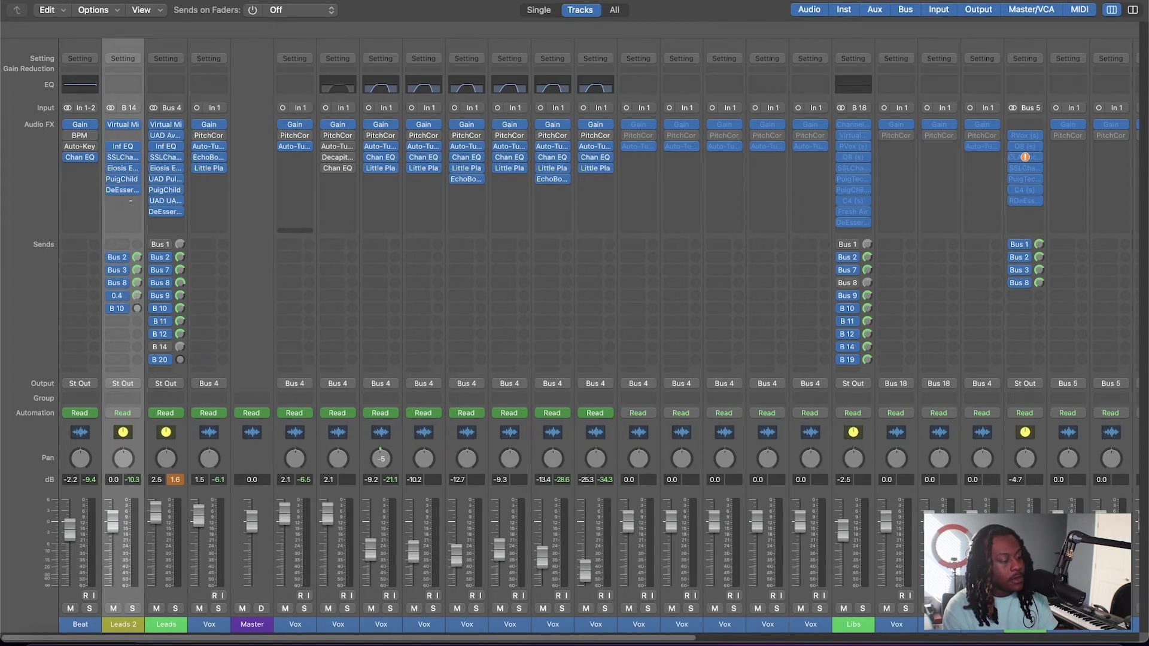
key(x)
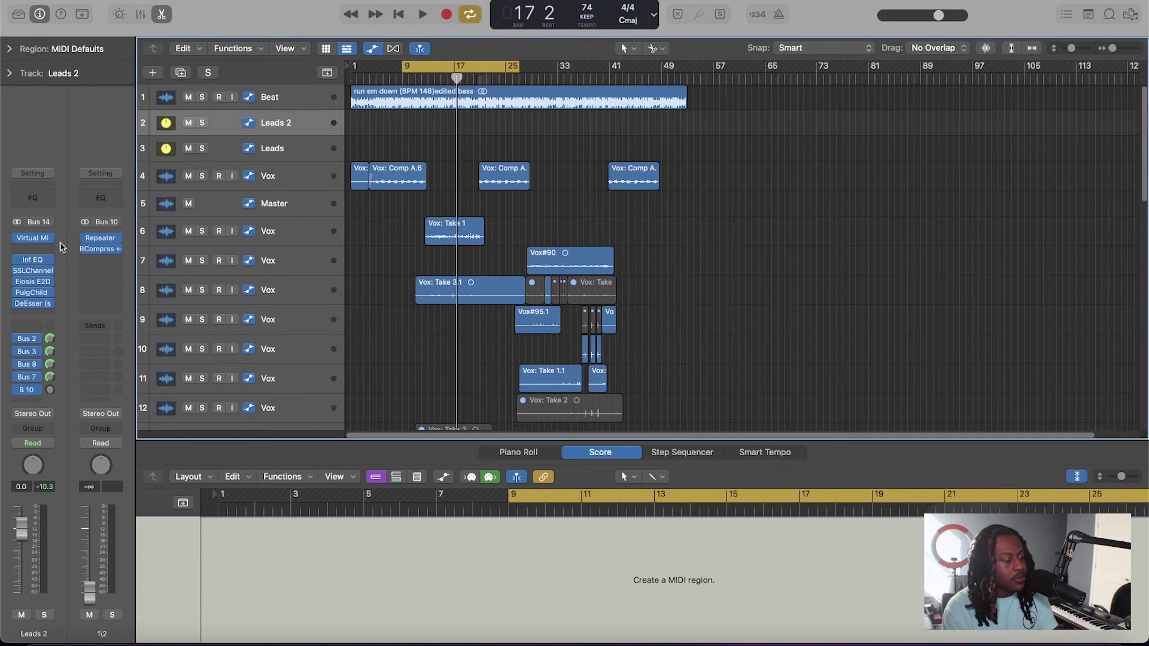
Examine the Doubler, FX and Verb aux strips fed by the Bus 2, Bus 3 and Bus 8 sends on Leads 2.
click(31, 339)
click(31, 339)
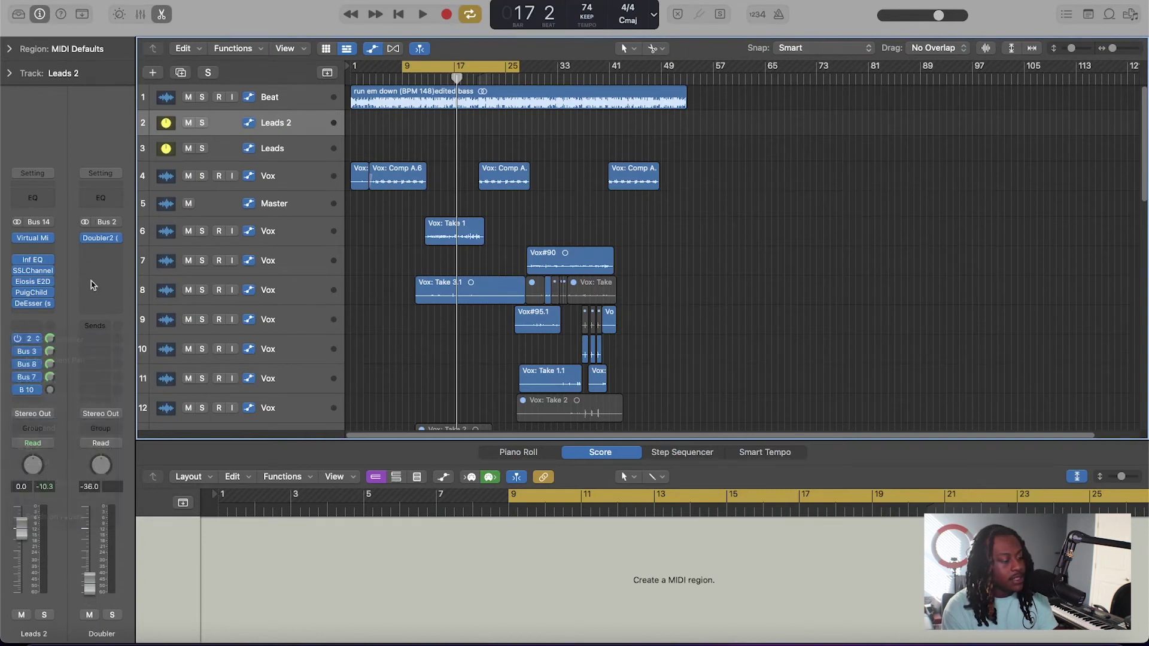
click(27, 353)
click(113, 285)
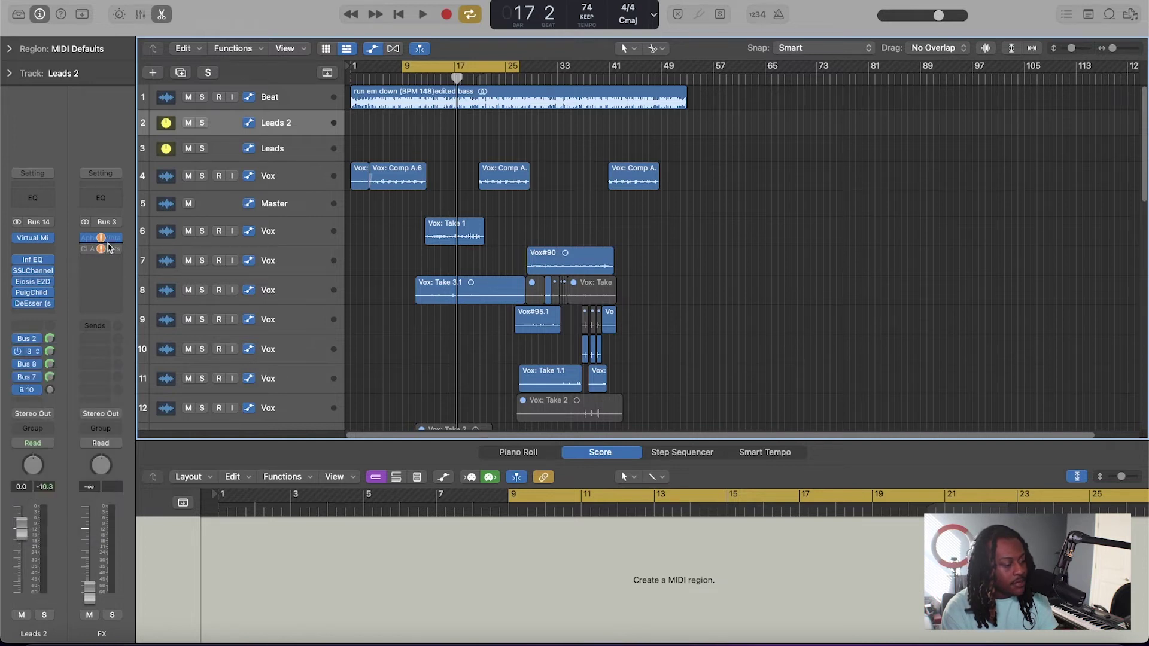
click(27, 364)
click(83, 265)
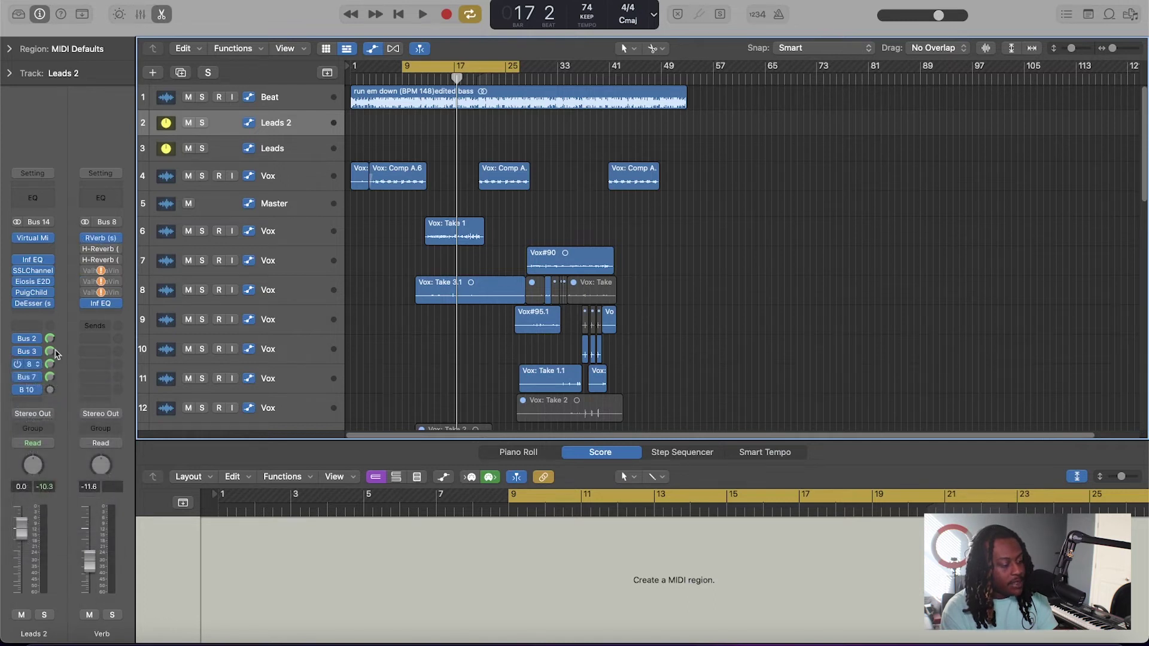
click(27, 351)
click(100, 250)
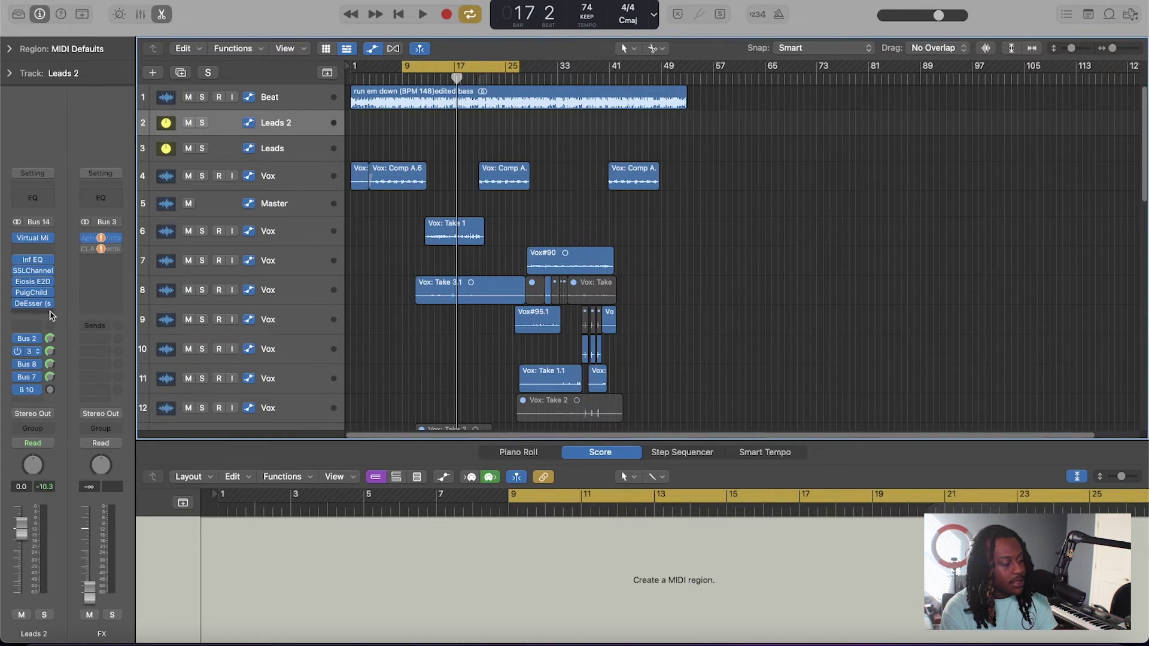
click(30, 365)
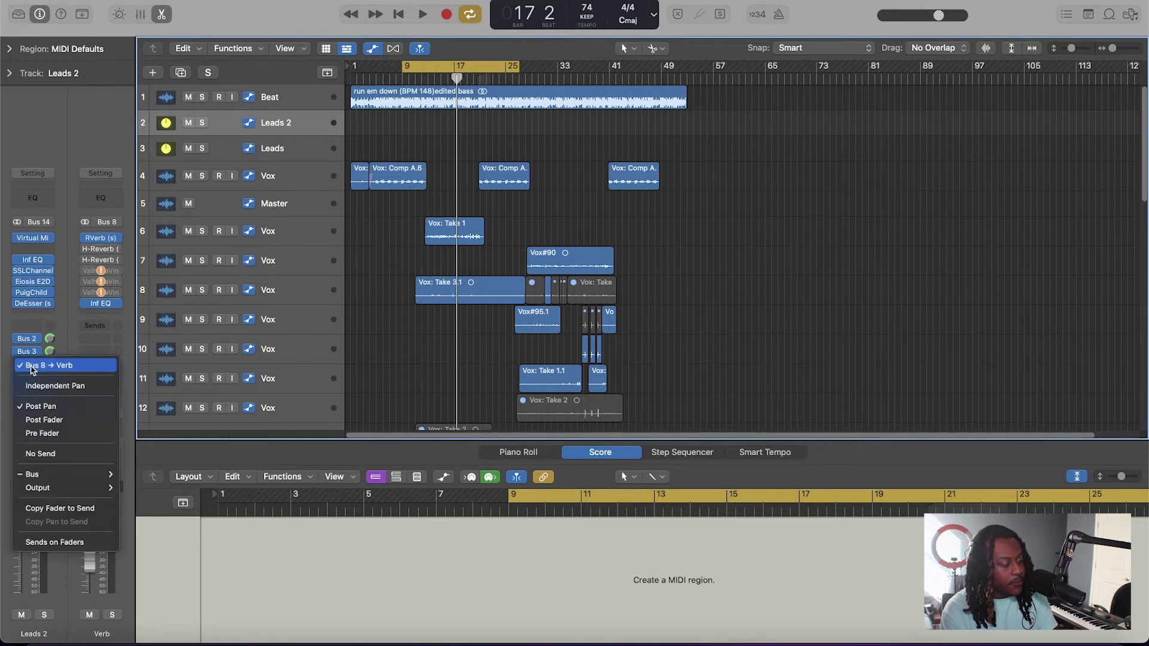
click(64, 317)
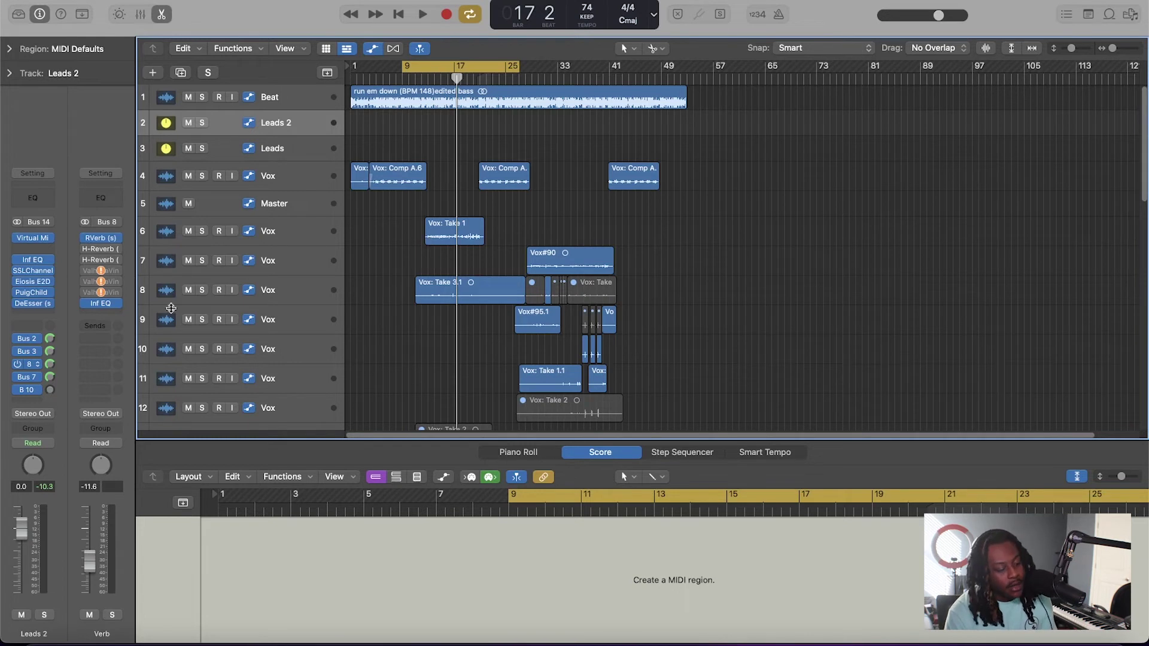
Review the Leads 2 send destinations again, including the Delay 1/8 D aux on Bus 7.
click(31, 370)
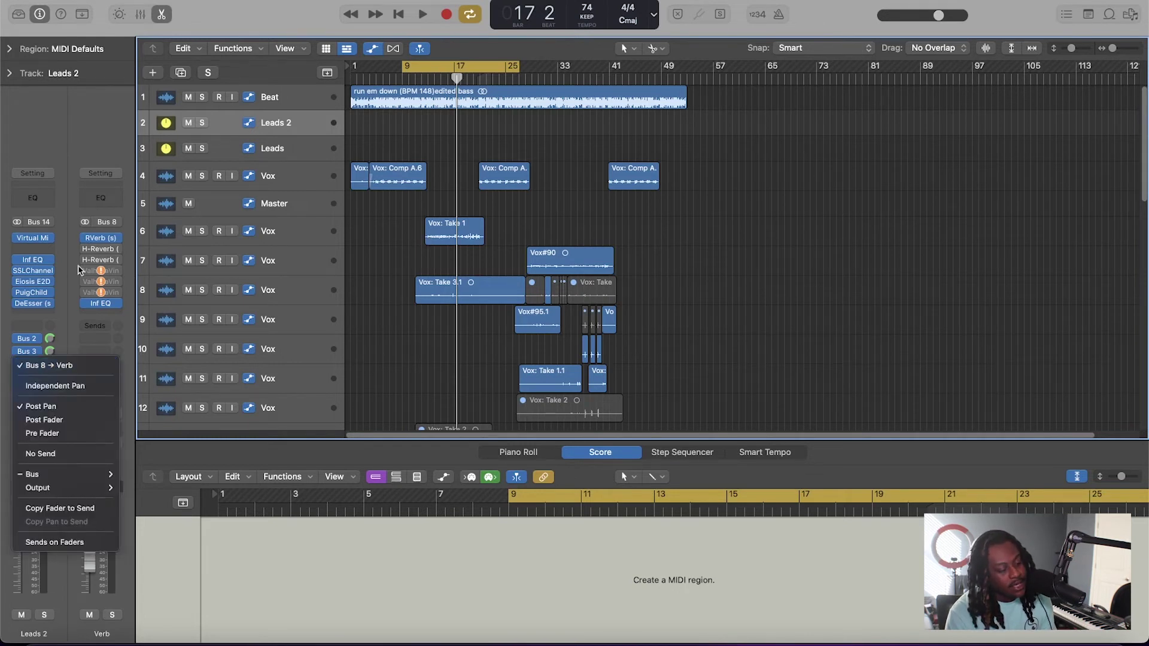
click(42, 366)
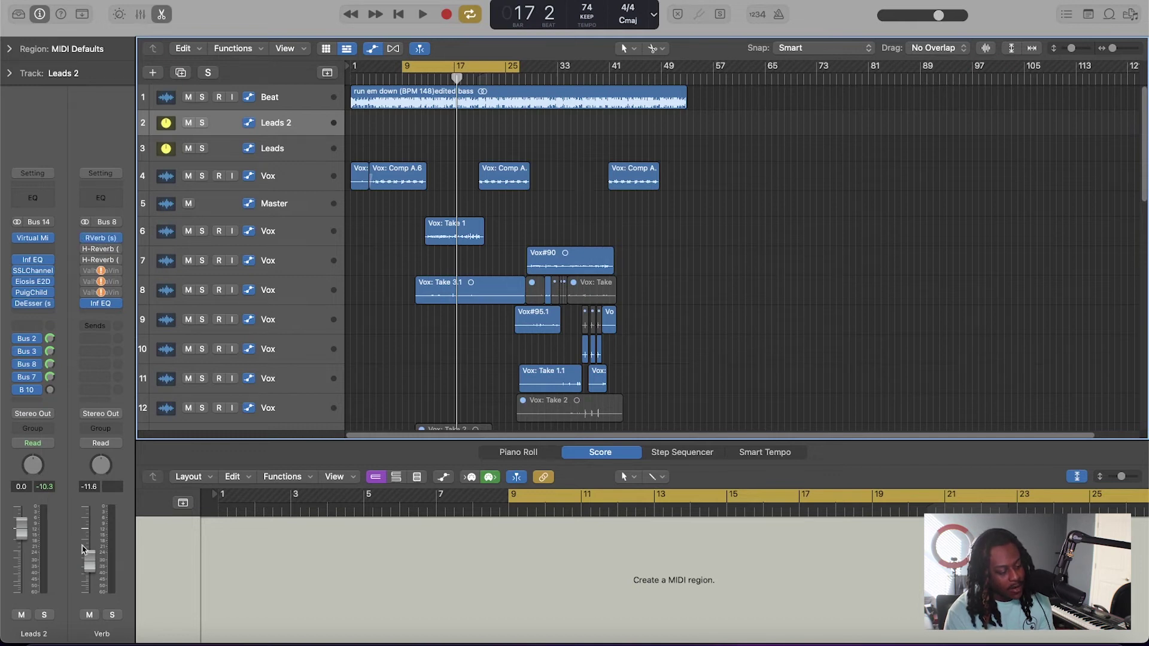
click(35, 380)
click(34, 382)
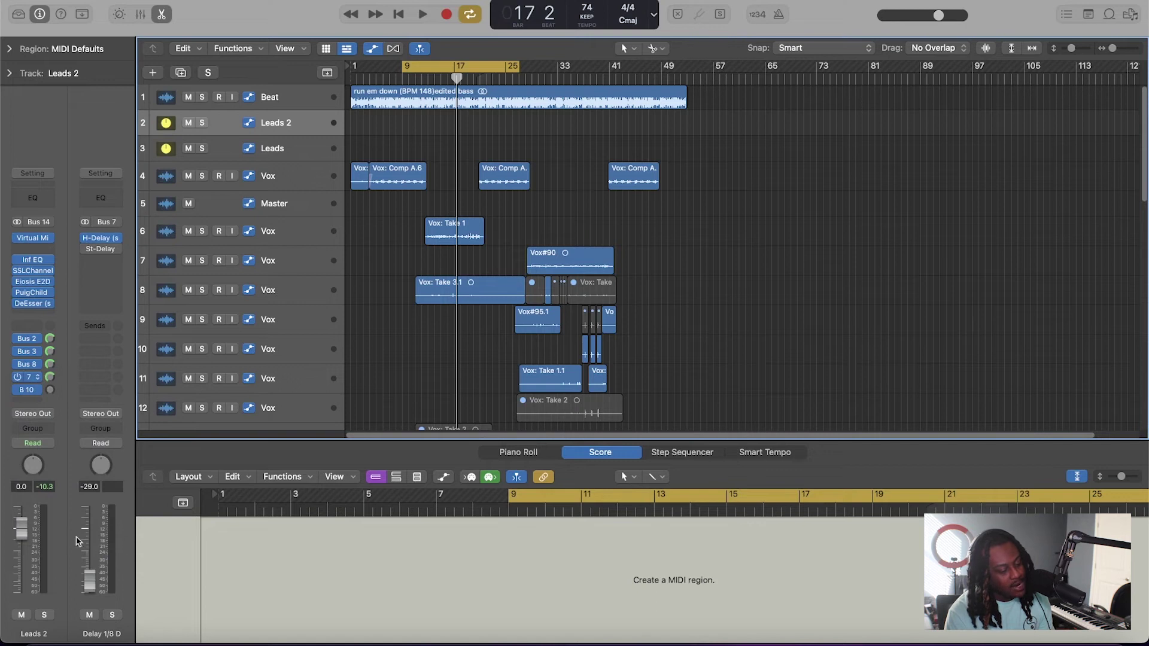
click(34, 339)
click(34, 339)
click(34, 352)
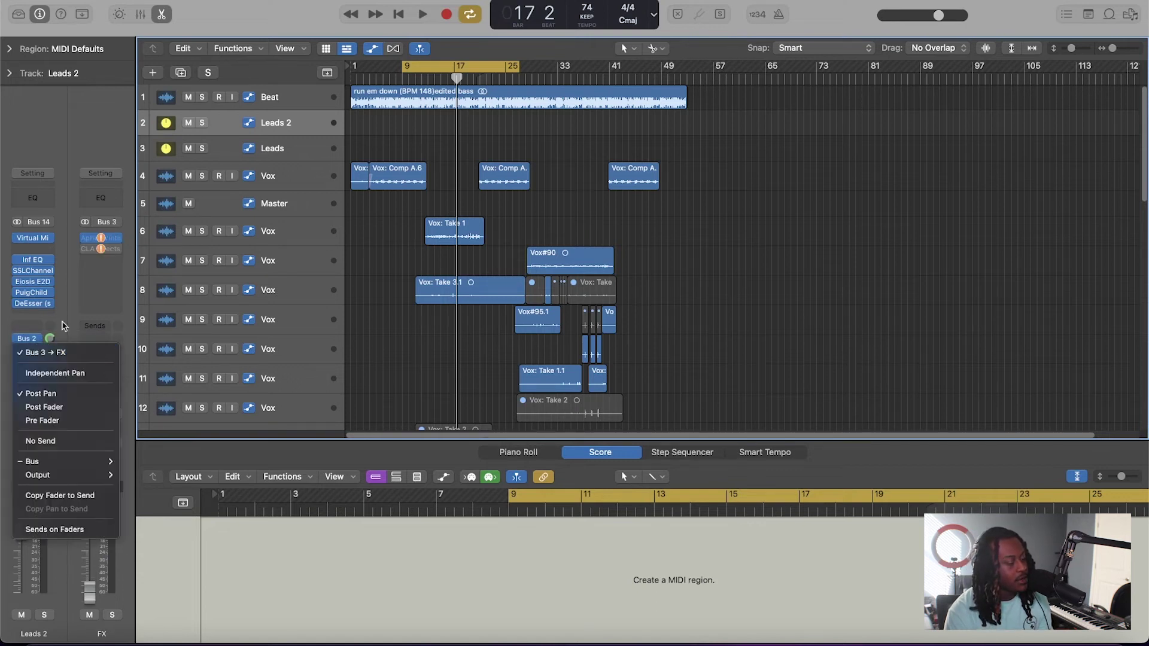
click(34, 352)
Show the Verb aux fed by the Bus 8 send and lower its volume to about -14.2 dB.
click(27, 364)
key(Escape)
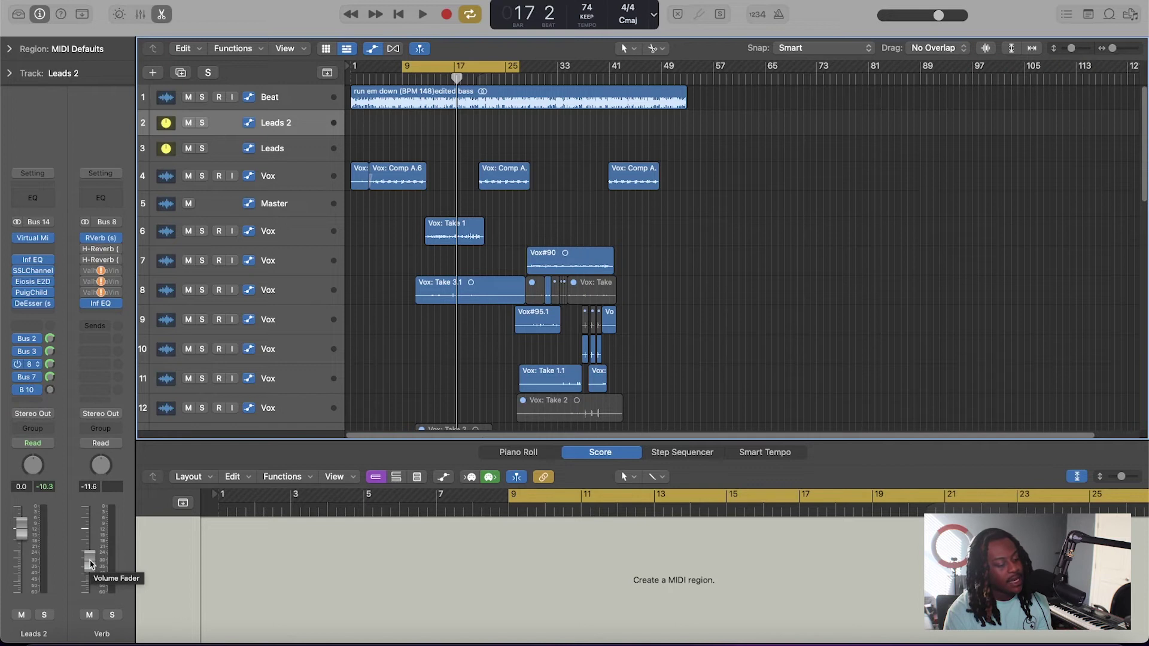
mouse_move(91, 564)
mouse_down()
mouse_move(91, 547)
mouse_move(95, 568)
mouse_up()
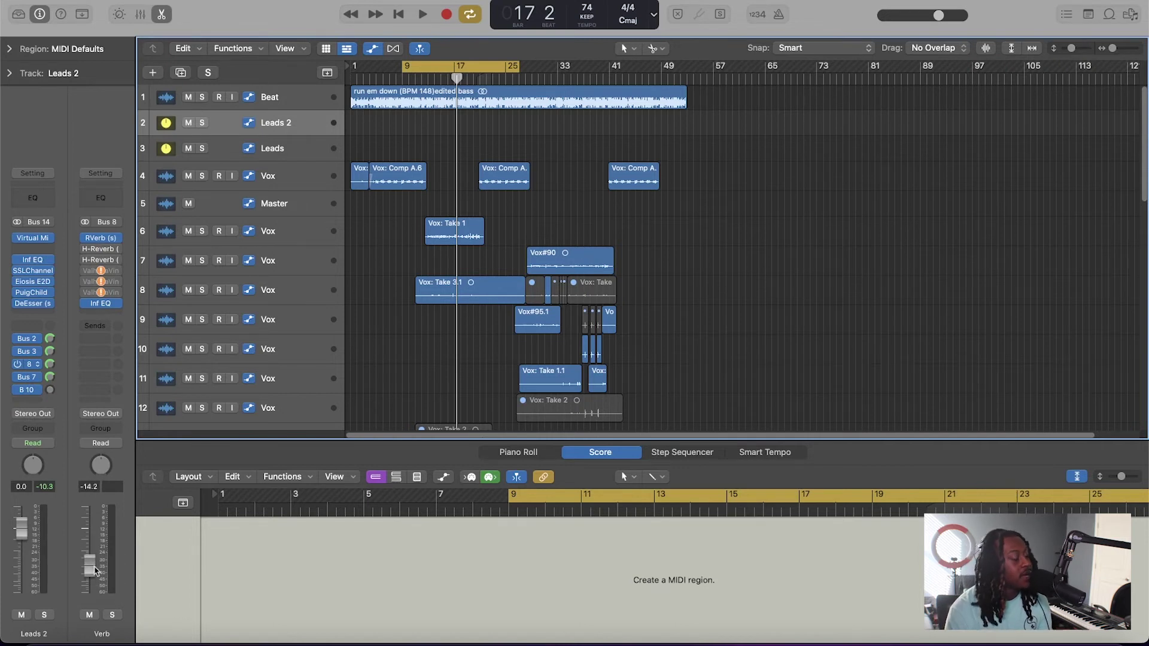
Open the RVerb insert on the Verb aux, examine its reverb settings and close it.
click(101, 239)
drag(675, 163, 764, 109)
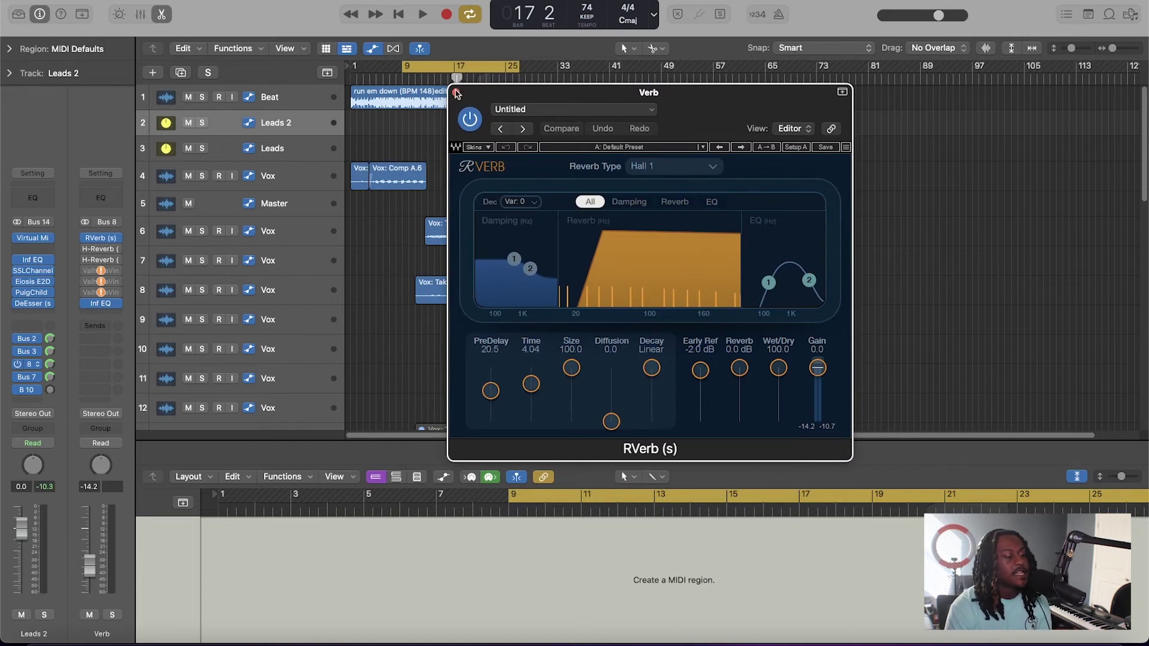
click(456, 91)
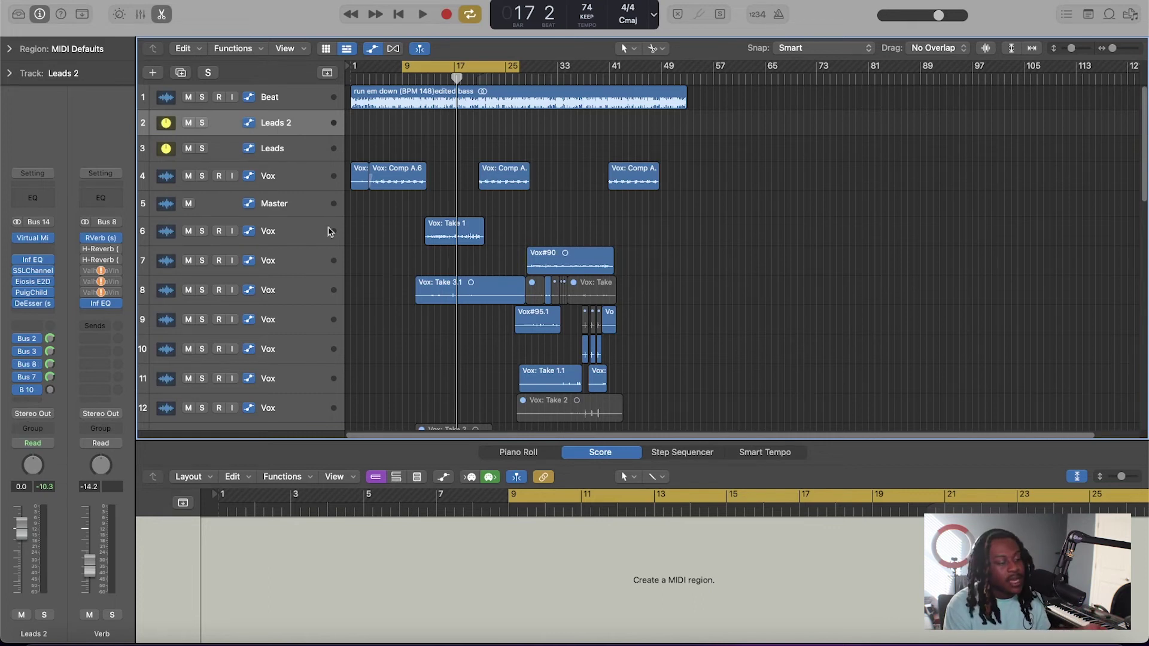
Return to the Leads 2 track and add a send to the unused Bus 21.
click(288, 149)
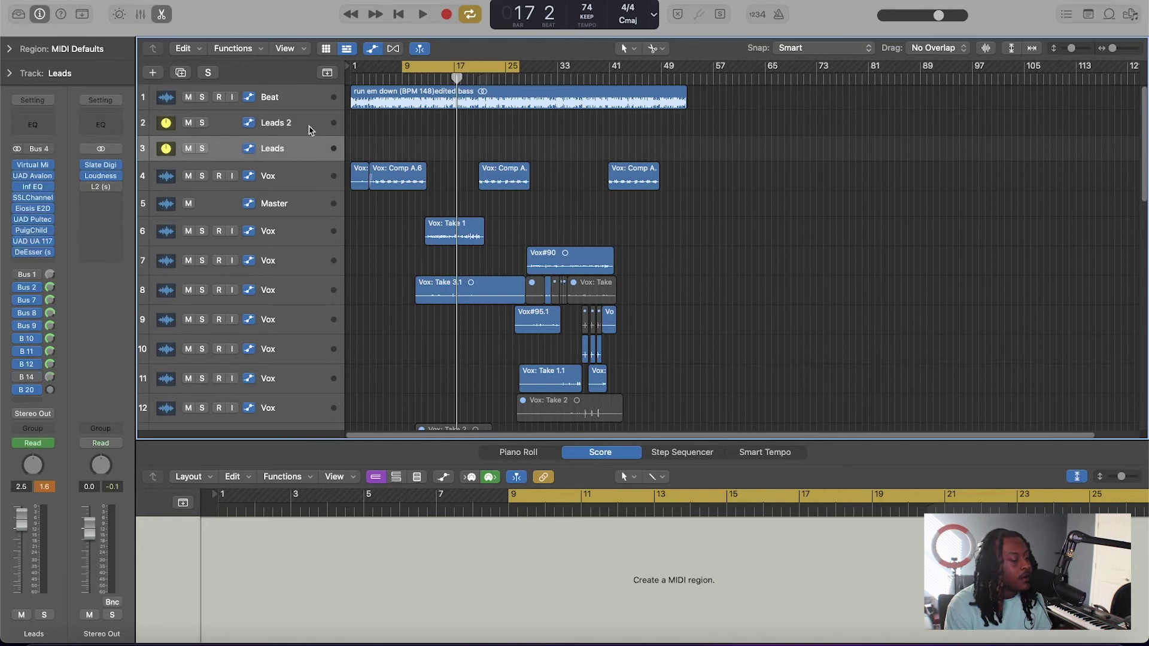
click(310, 128)
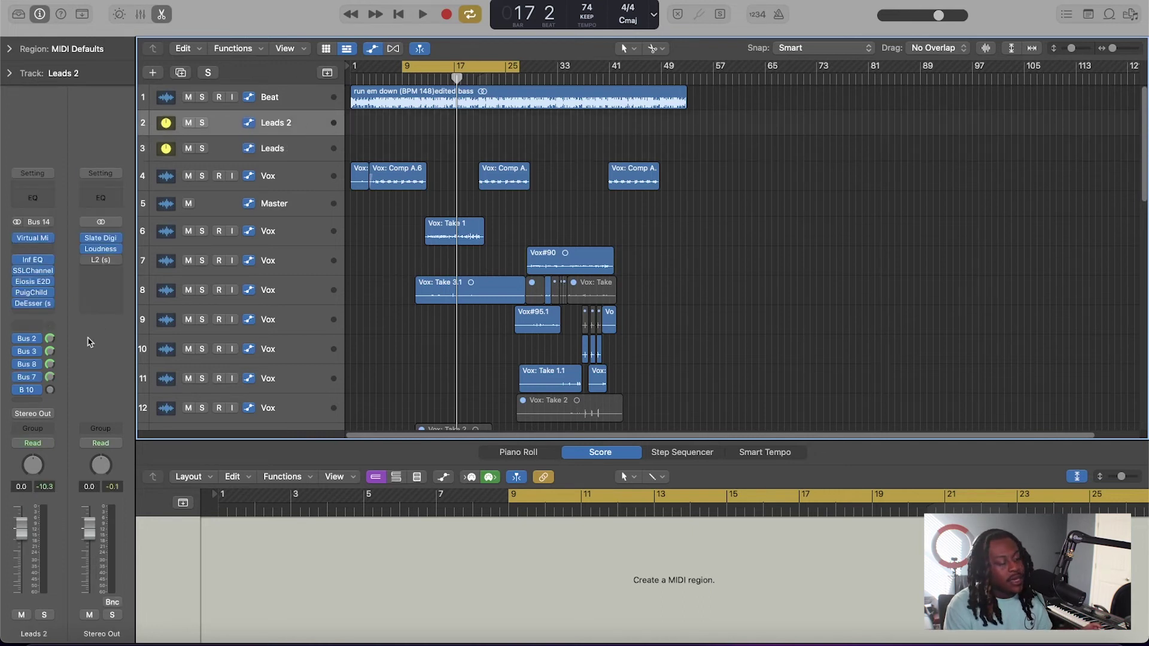
click(35, 401)
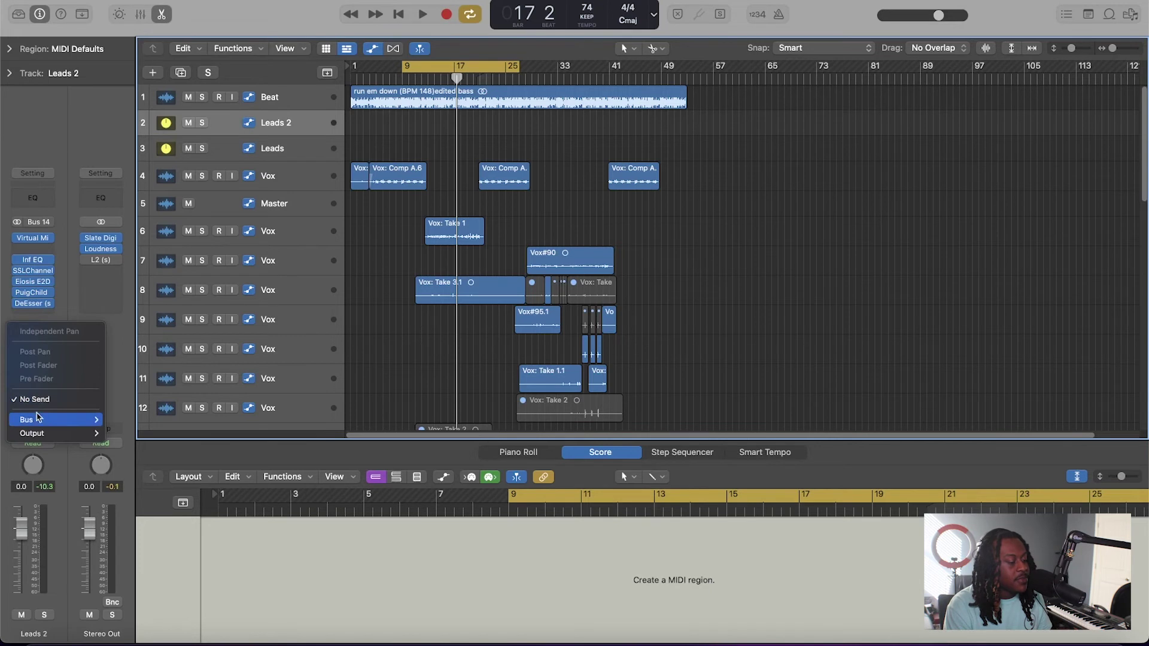
mouse_move(39, 420)
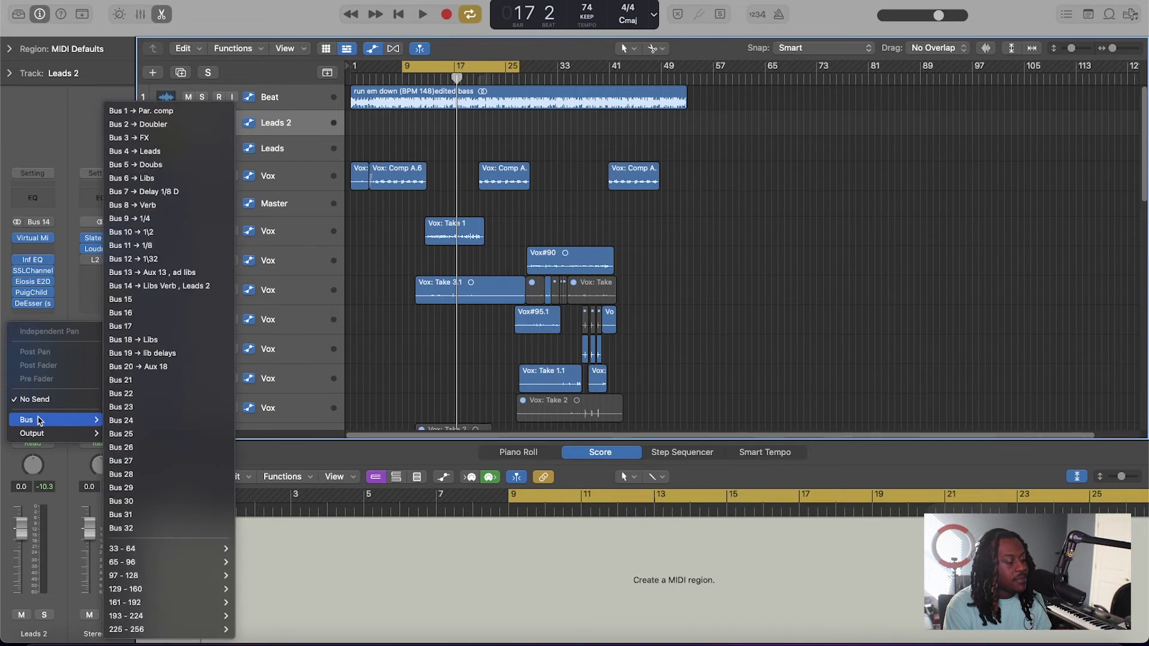
click(144, 381)
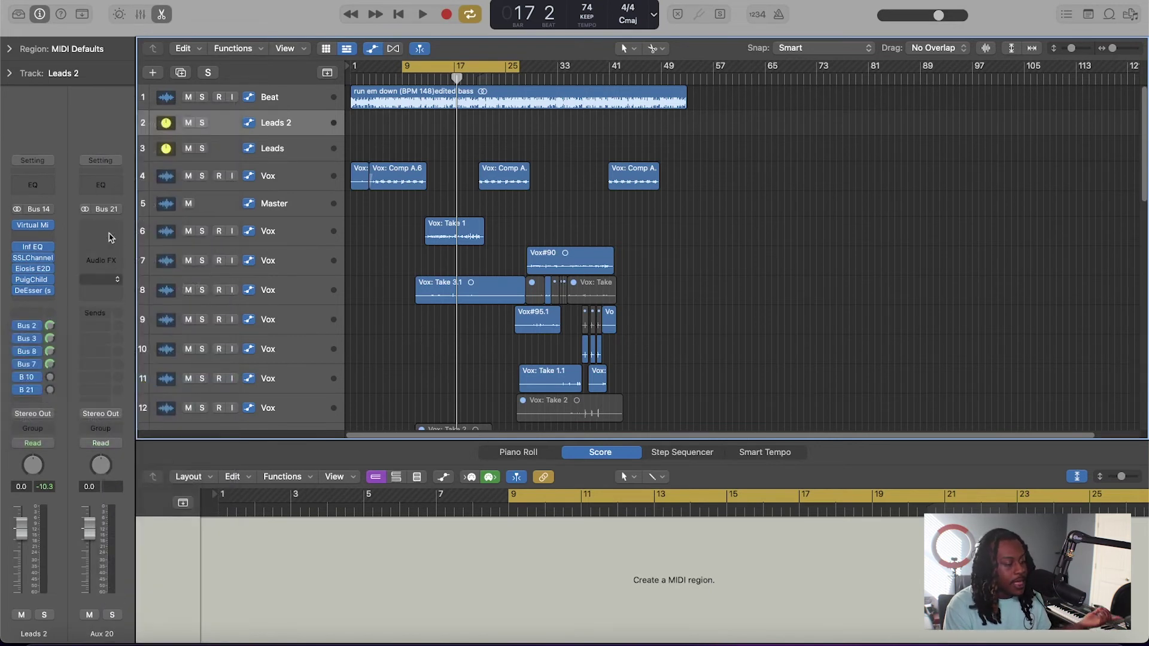
Insert the stereo Echo delay plug-in on the new aux fed by Bus 21.
click(105, 226)
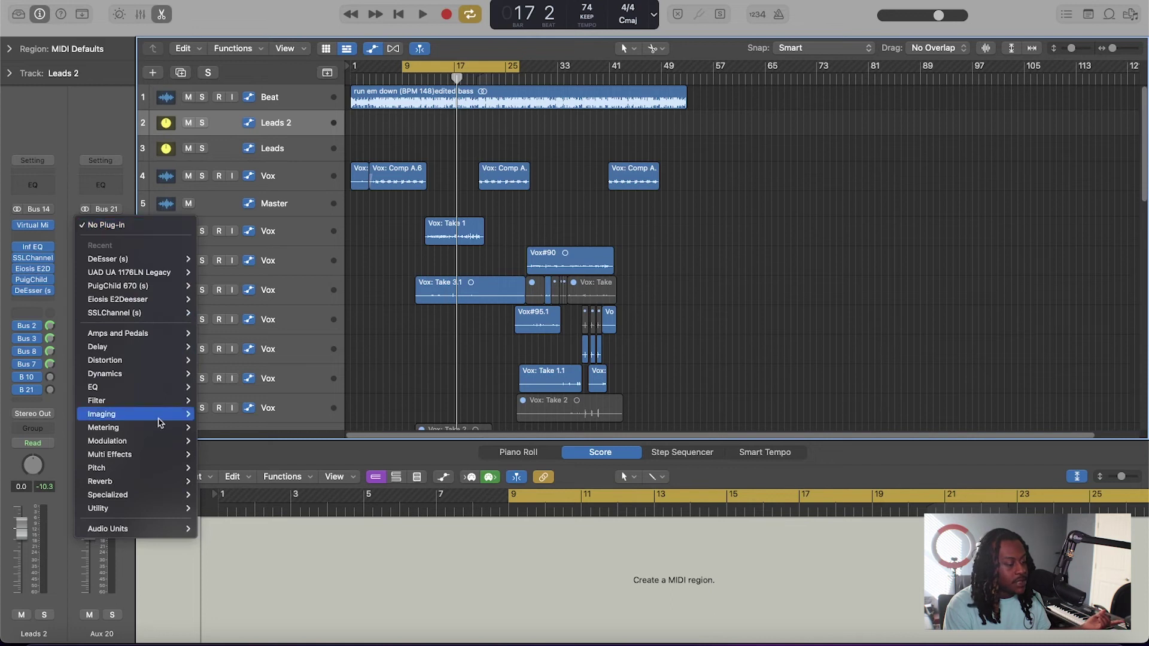
mouse_move(161, 483)
mouse_move(157, 442)
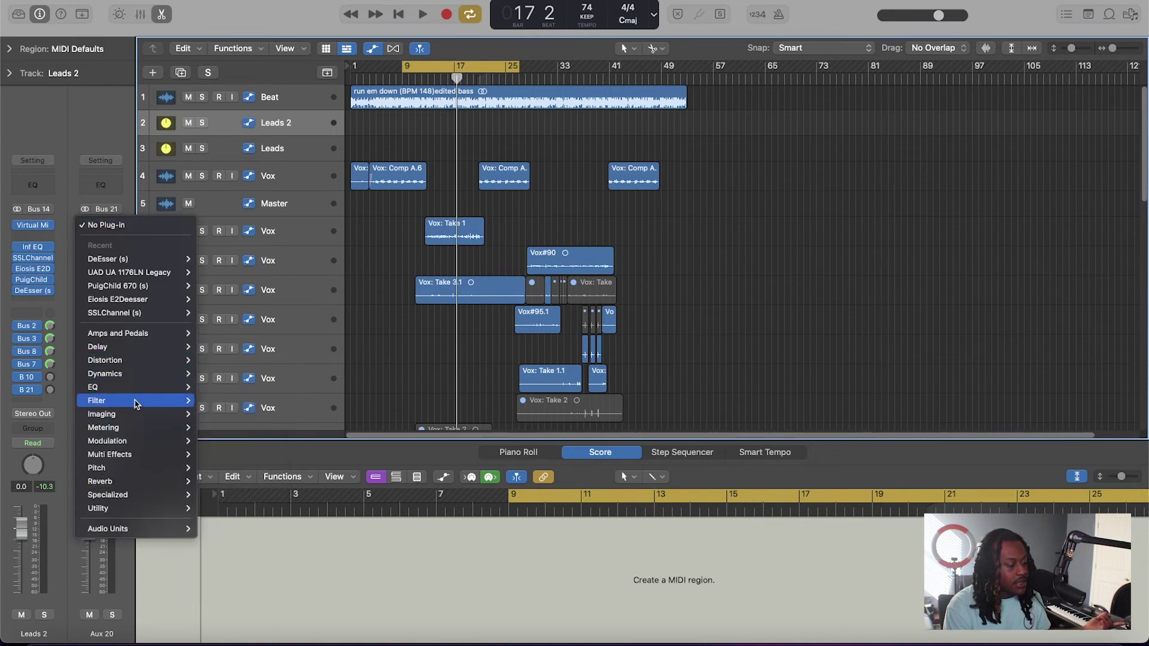
mouse_move(129, 475)
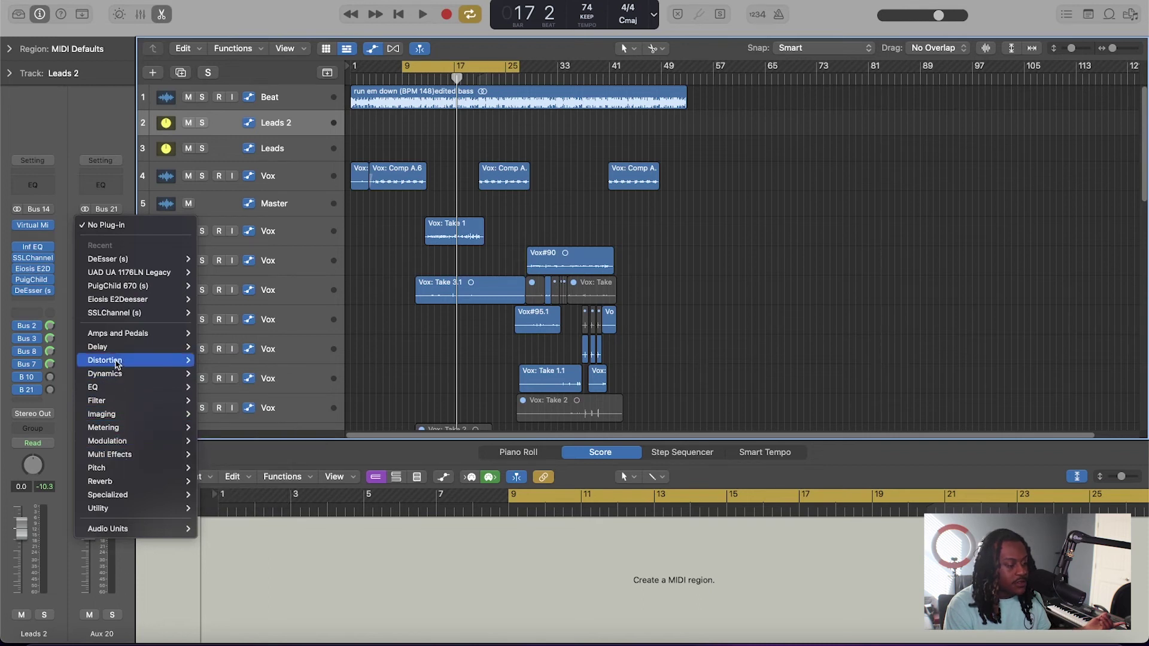
mouse_move(114, 350)
mouse_move(261, 349)
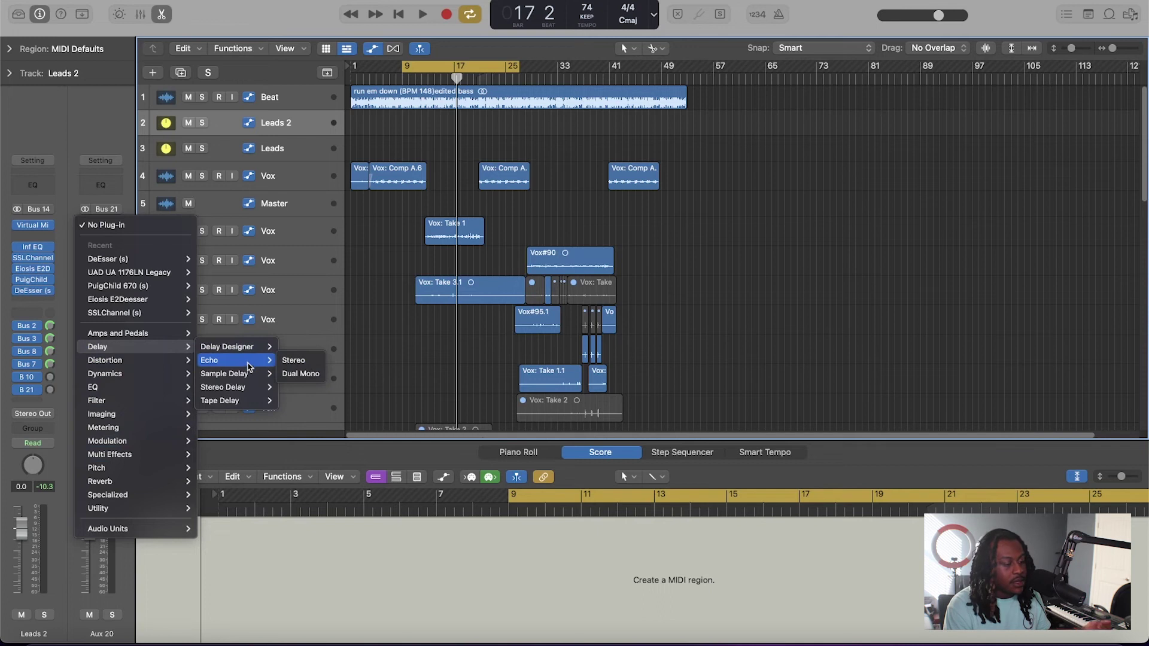
click(296, 360)
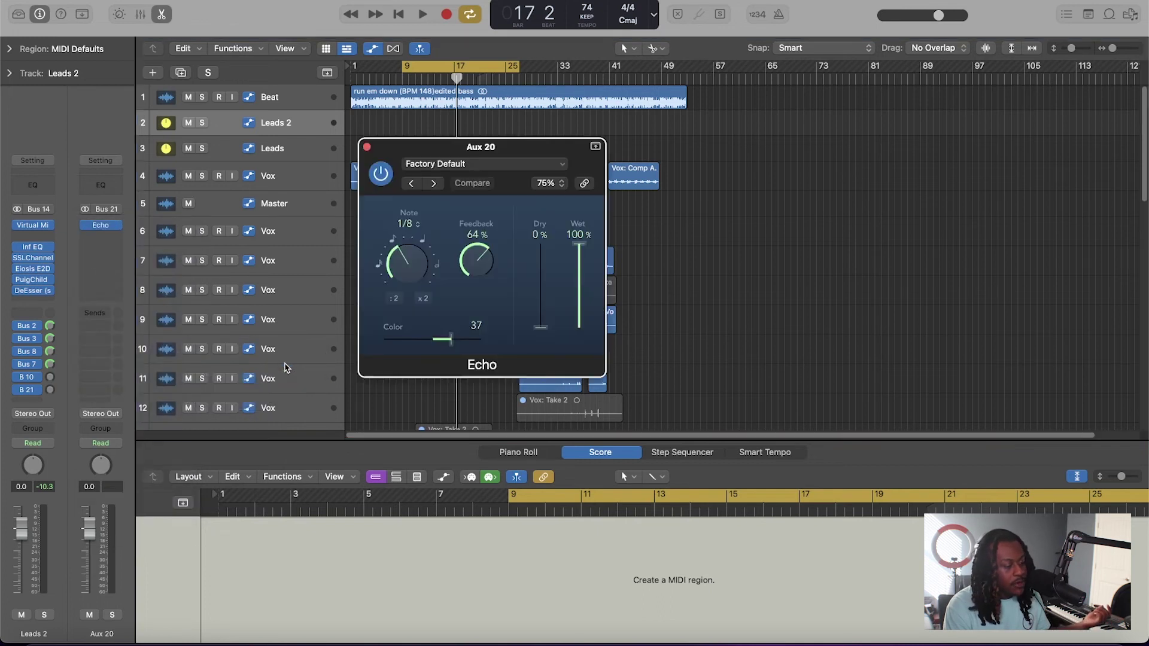
Pull the Echo aux's volume all the way down, raise the Bus 21 send level on Leads 2 and close Echo.
drag(91, 526, 89, 592)
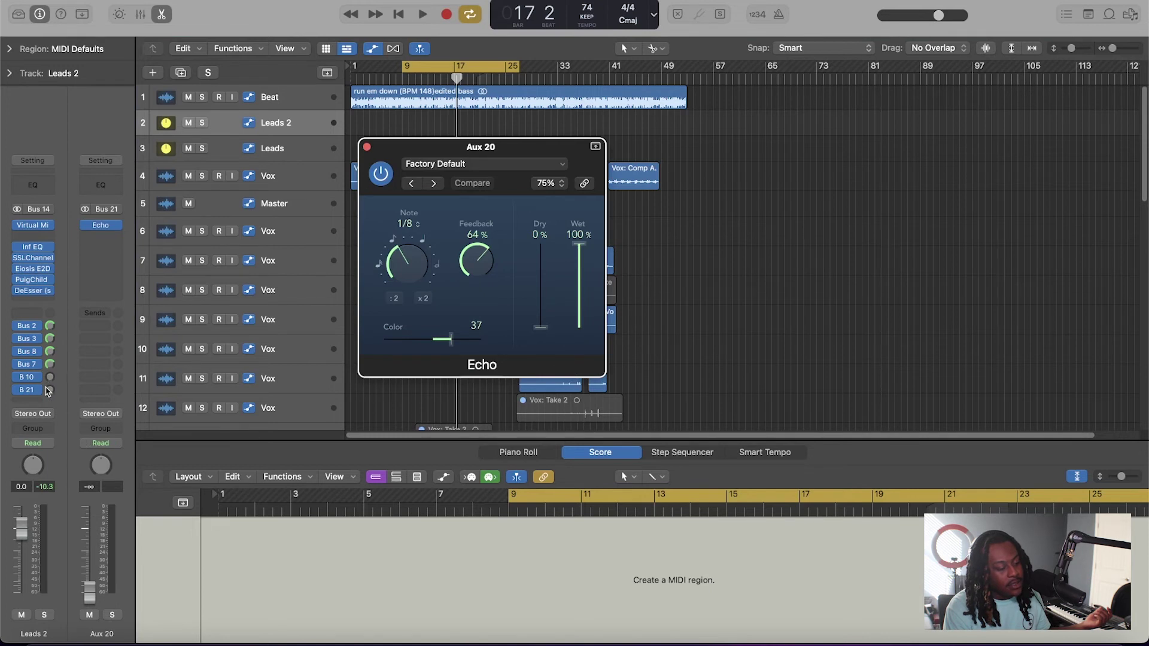
drag(49, 392, 50, 308)
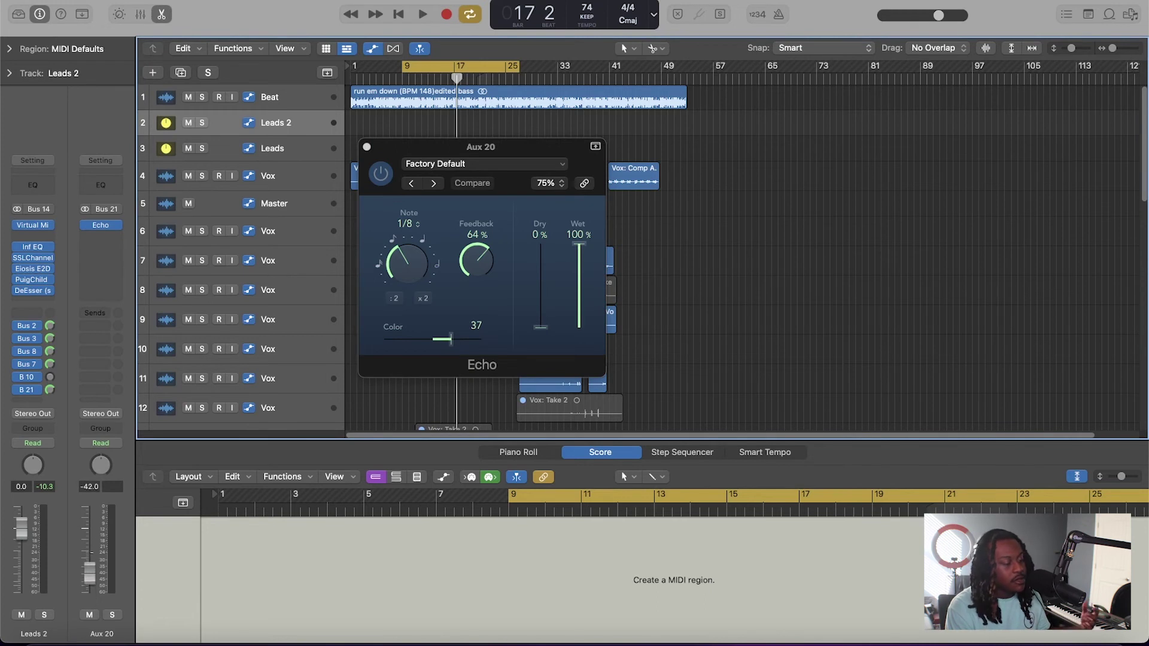
click(367, 146)
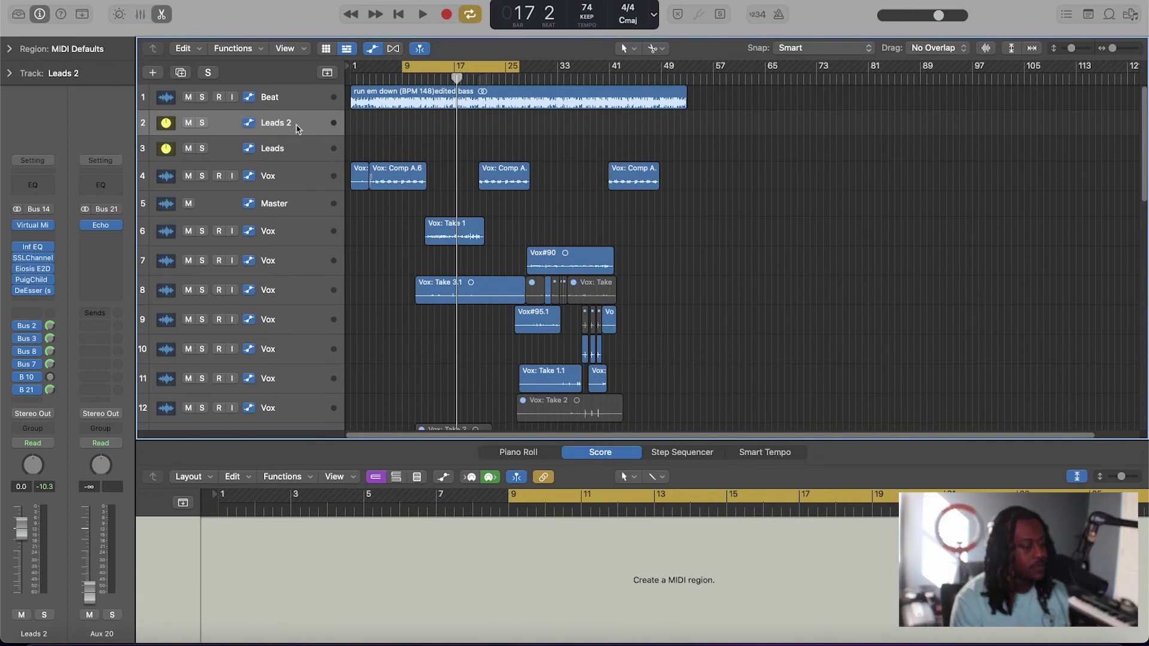
Select the Vox track directly below Leads and move the playhead to bar 8.
click(303, 175)
click(402, 175)
click(290, 122)
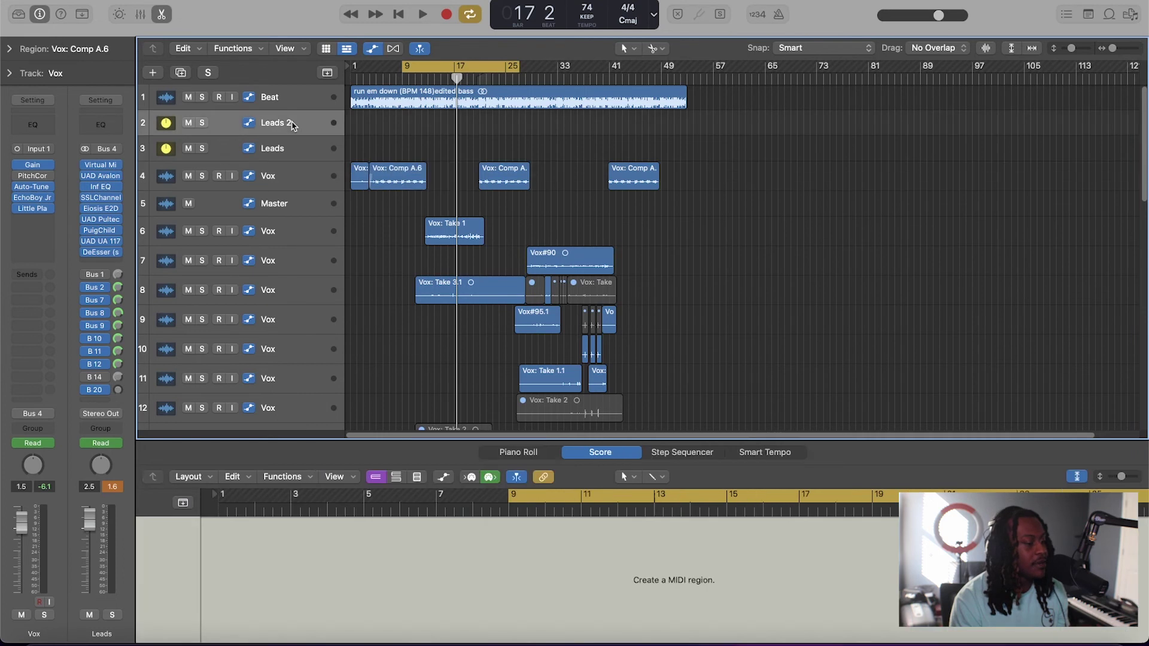
click(301, 175)
click(387, 139)
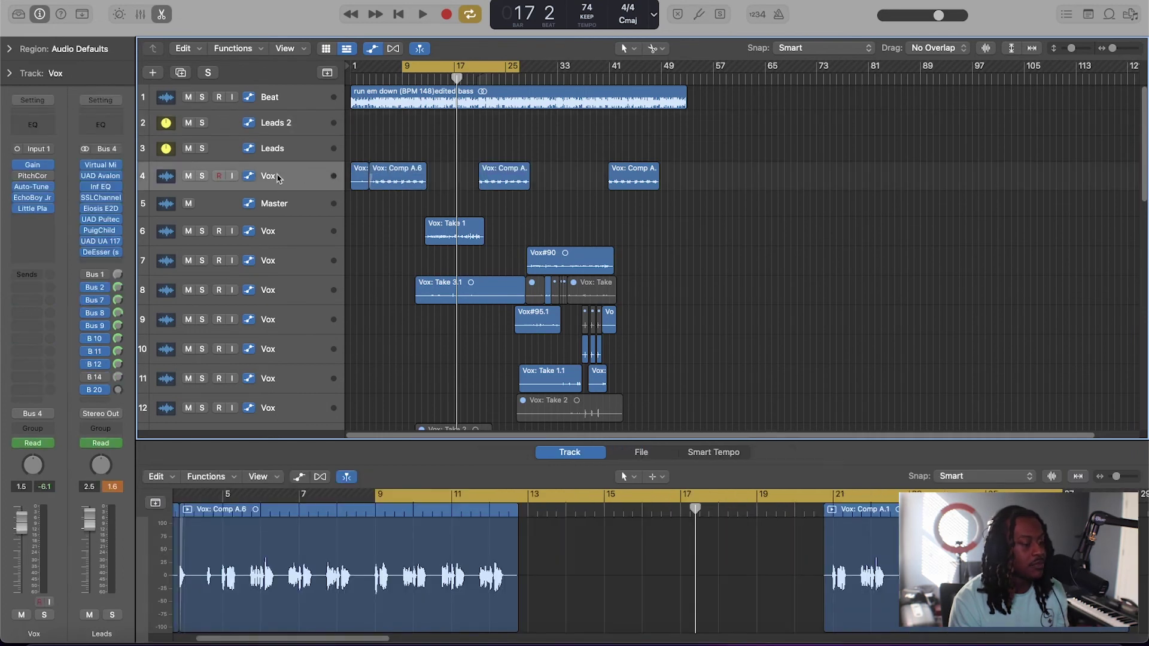
click(307, 172)
click(400, 140)
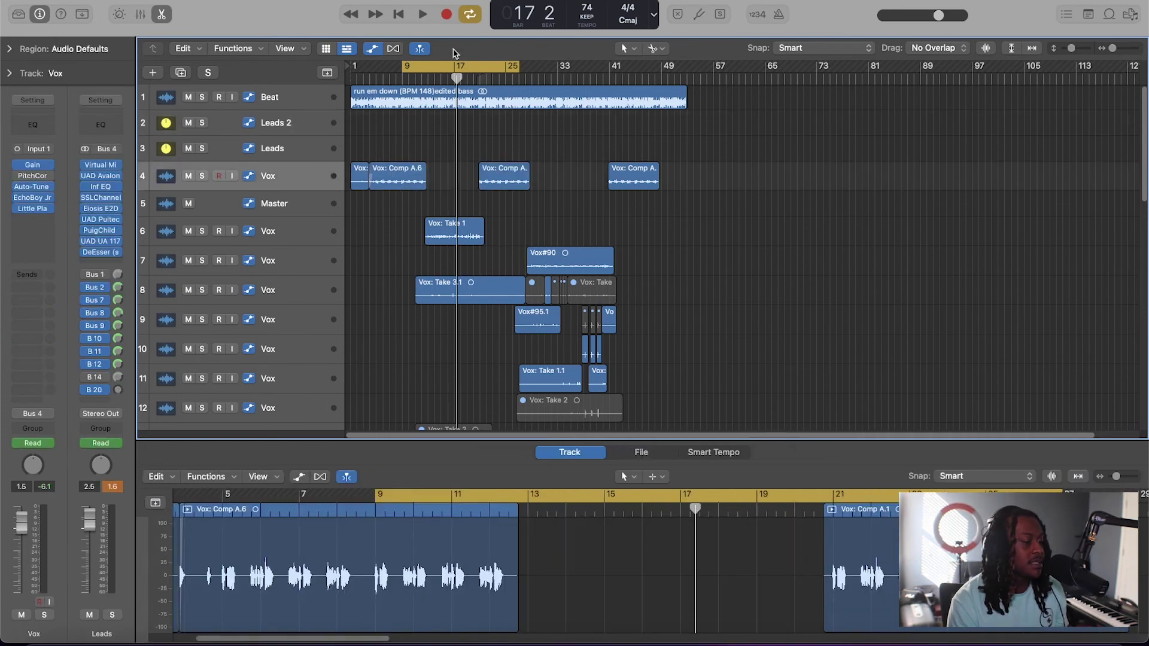
click(395, 79)
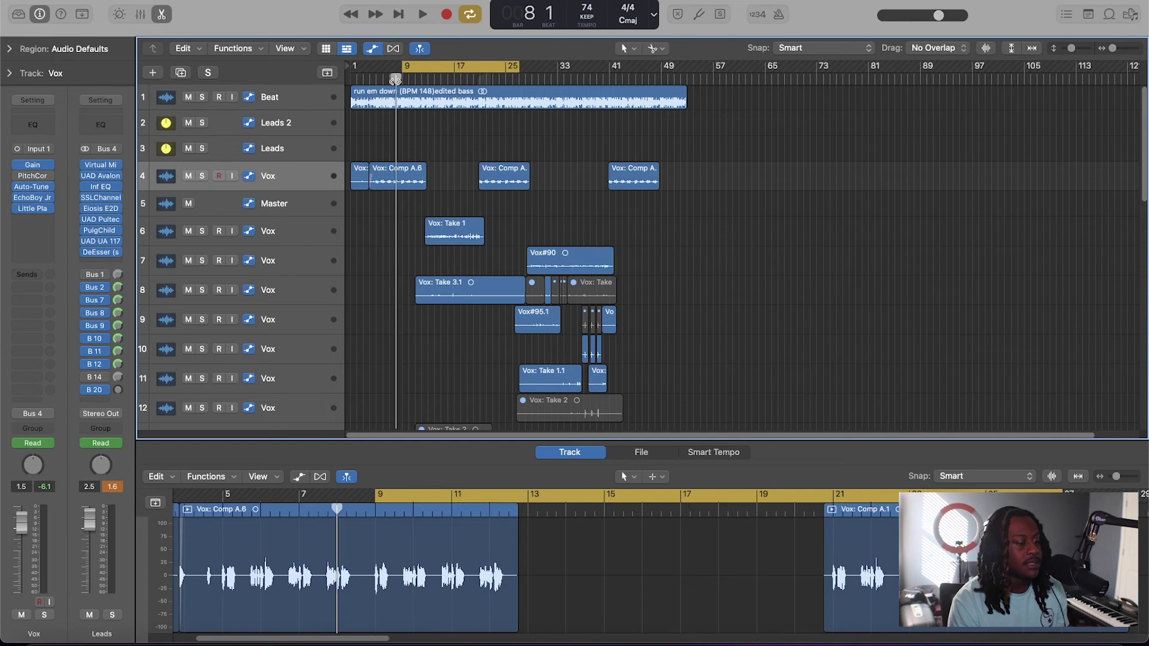
Examine the Vox track's output bus options and the input bus on the Leads 2 strip.
click(298, 178)
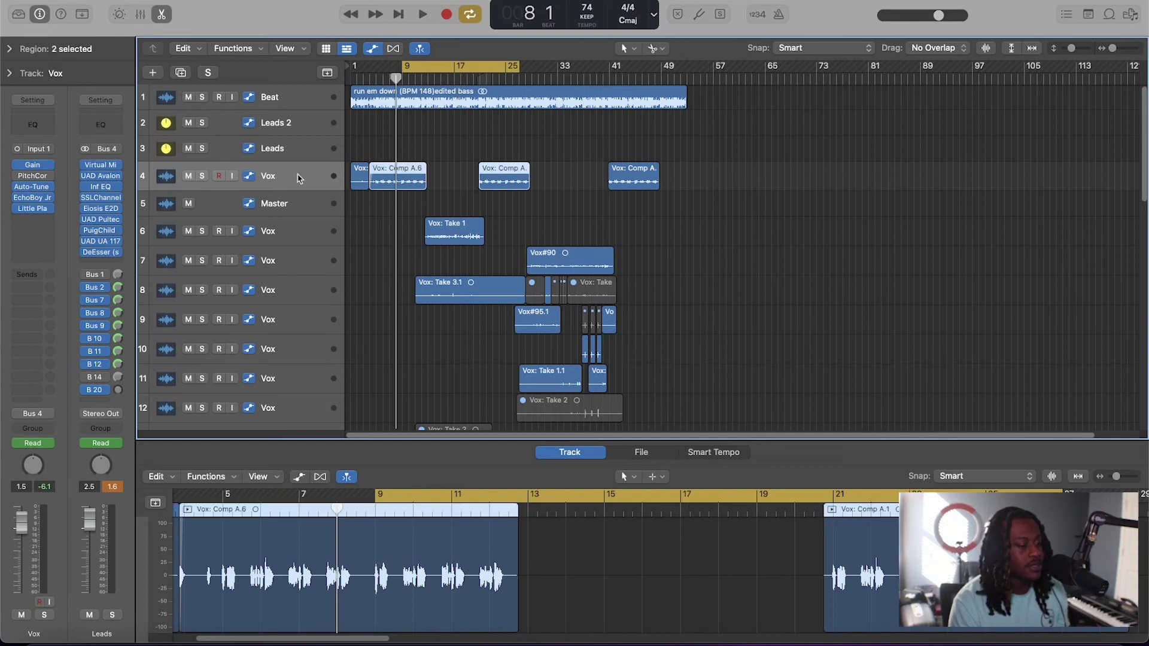
click(46, 415)
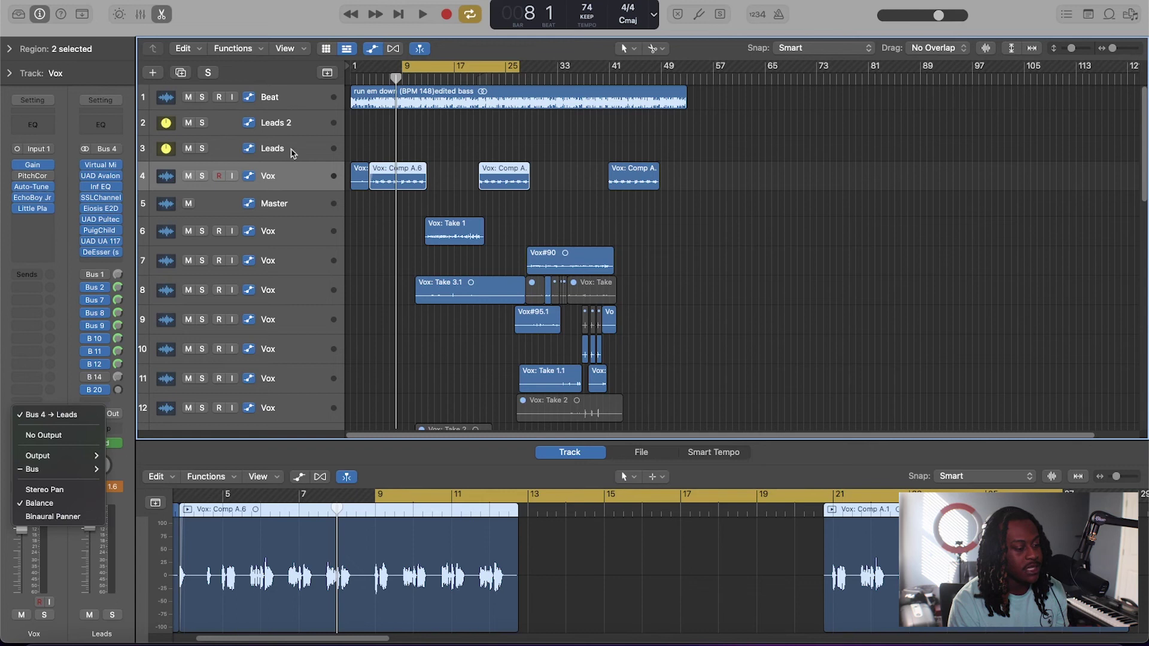
mouse_move(64, 470)
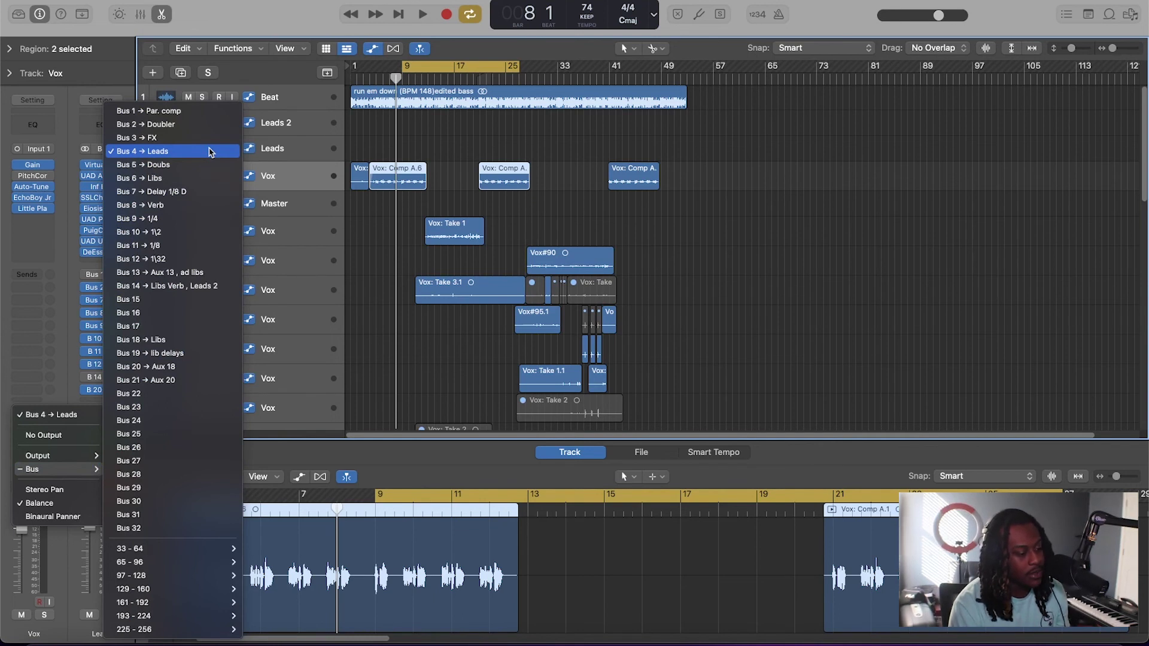
click(435, 118)
click(284, 121)
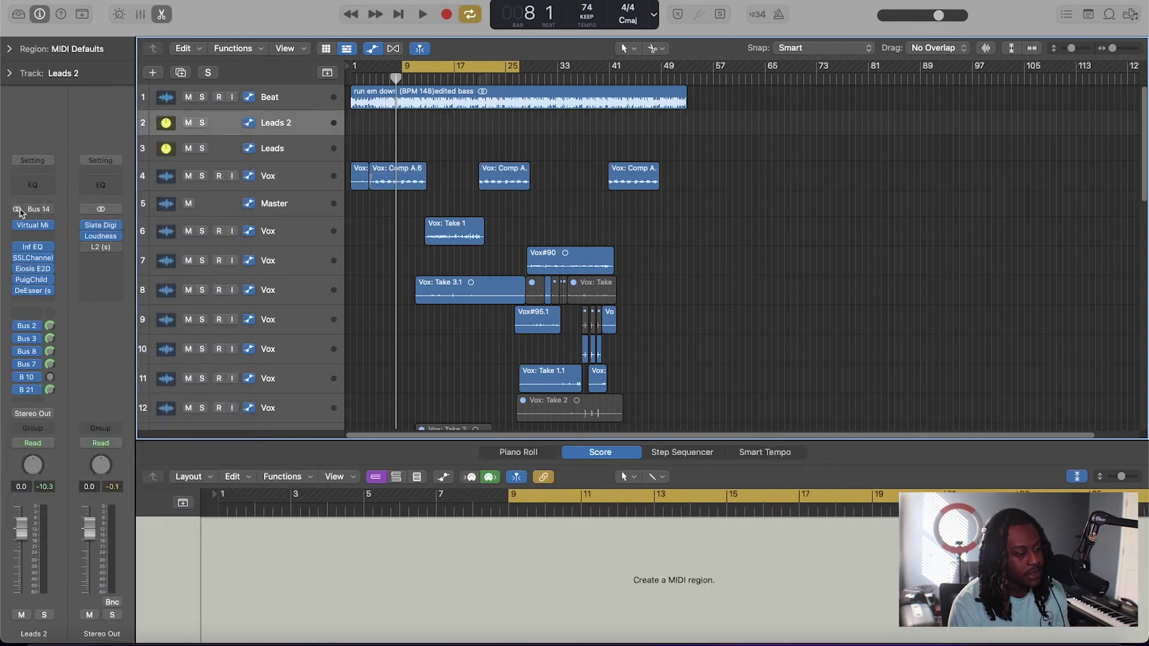
Check the input bus of Leads 2 and route the output of the Vox track directly below Leads to Bus 14.
click(42, 209)
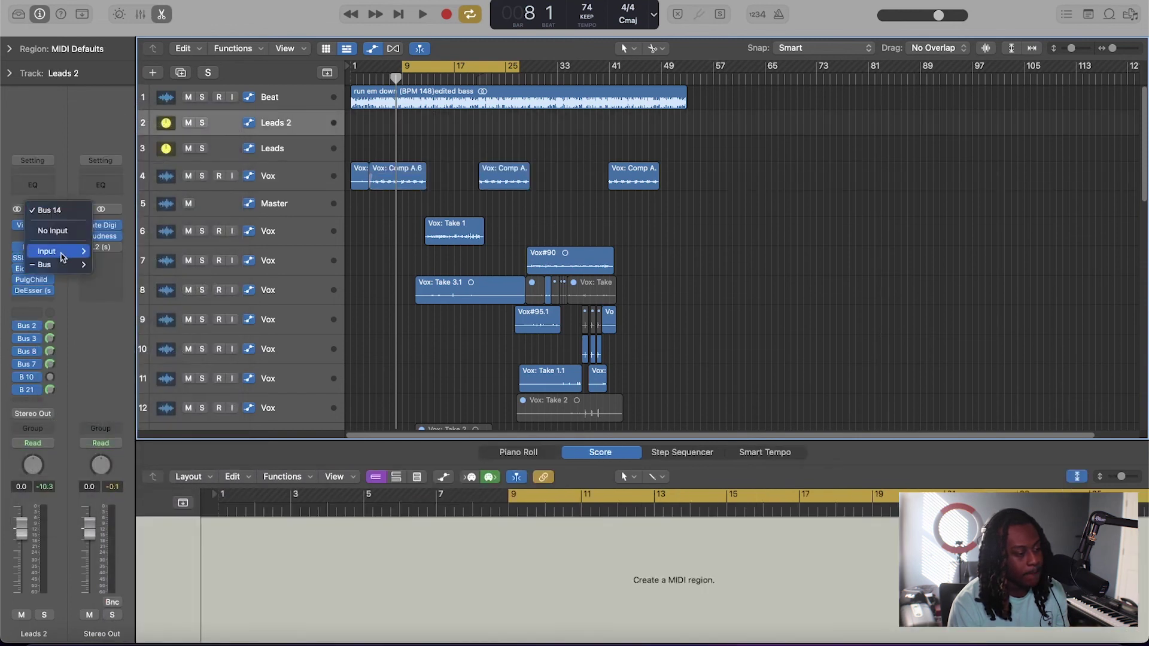
mouse_move(59, 269)
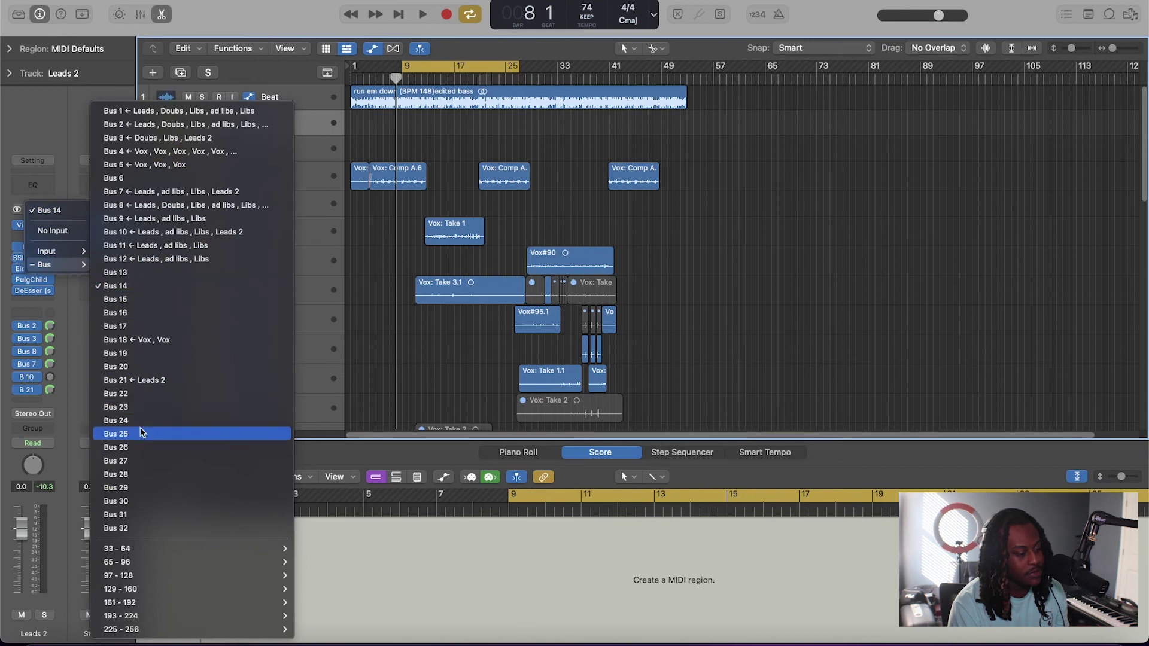
click(516, 128)
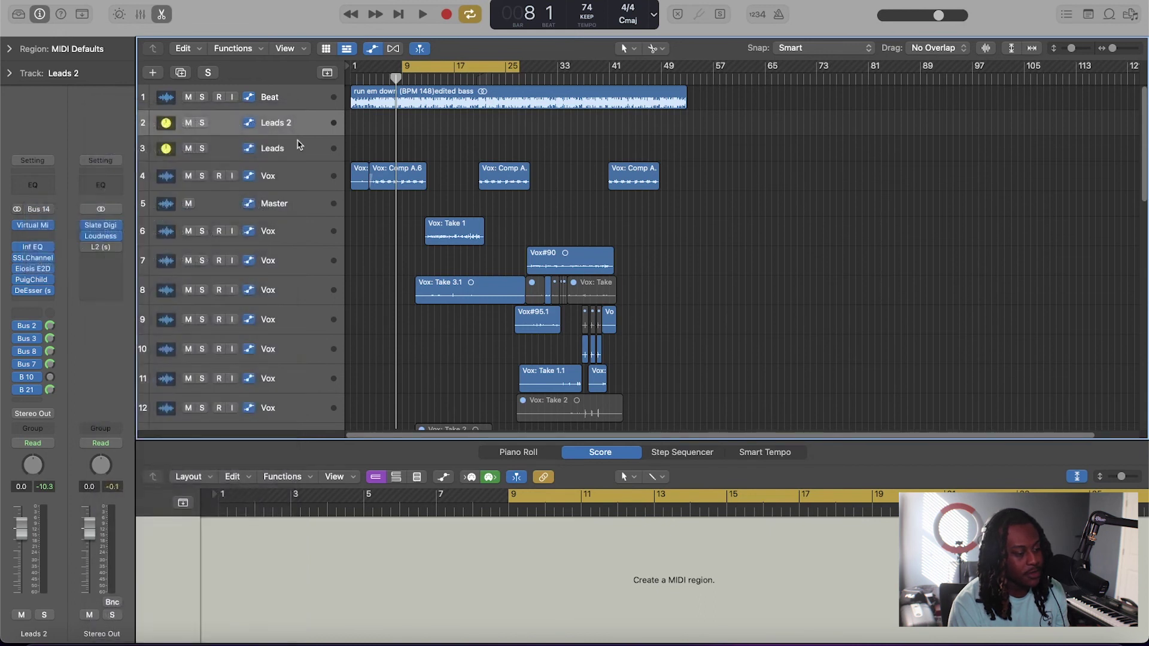
click(303, 169)
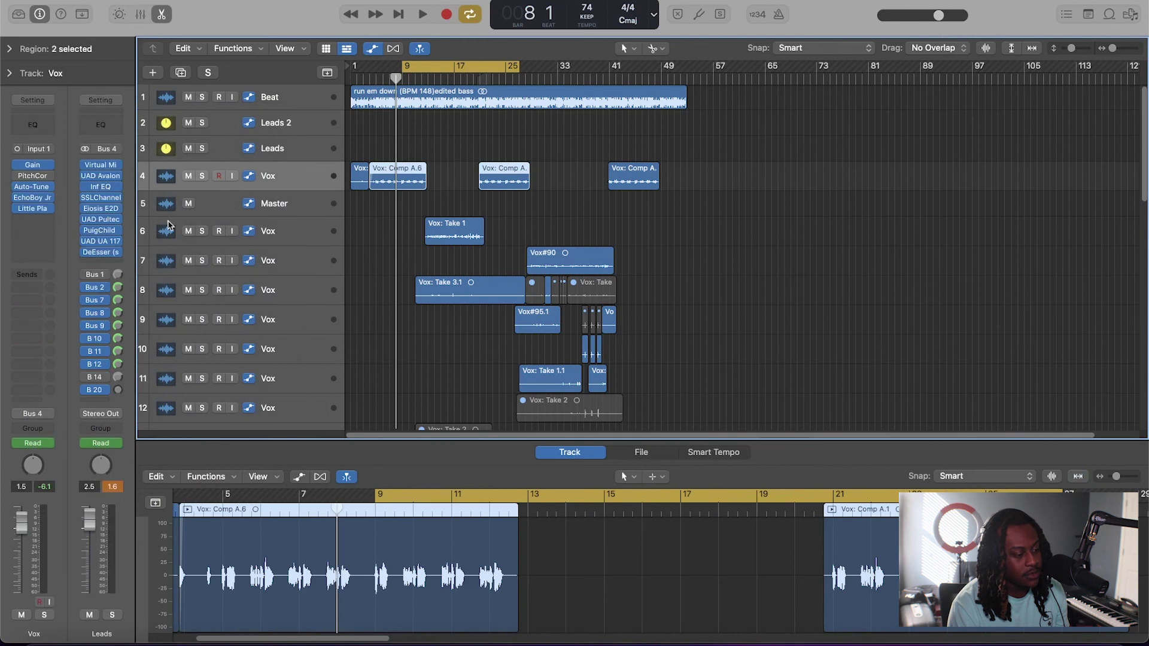
click(47, 414)
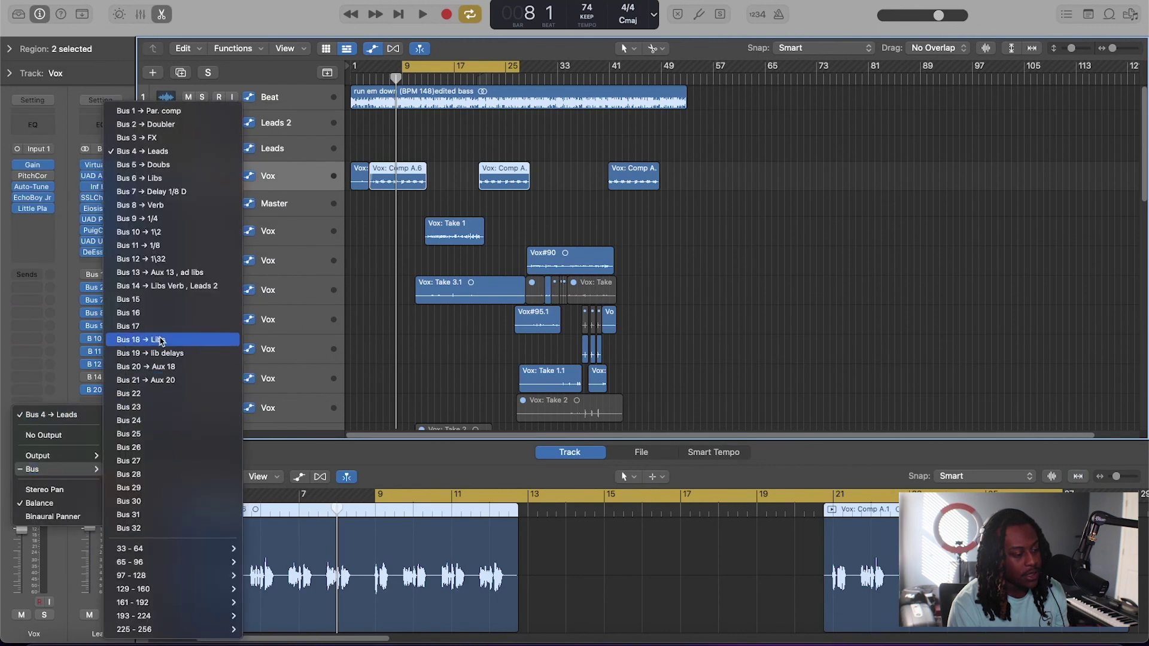
click(223, 287)
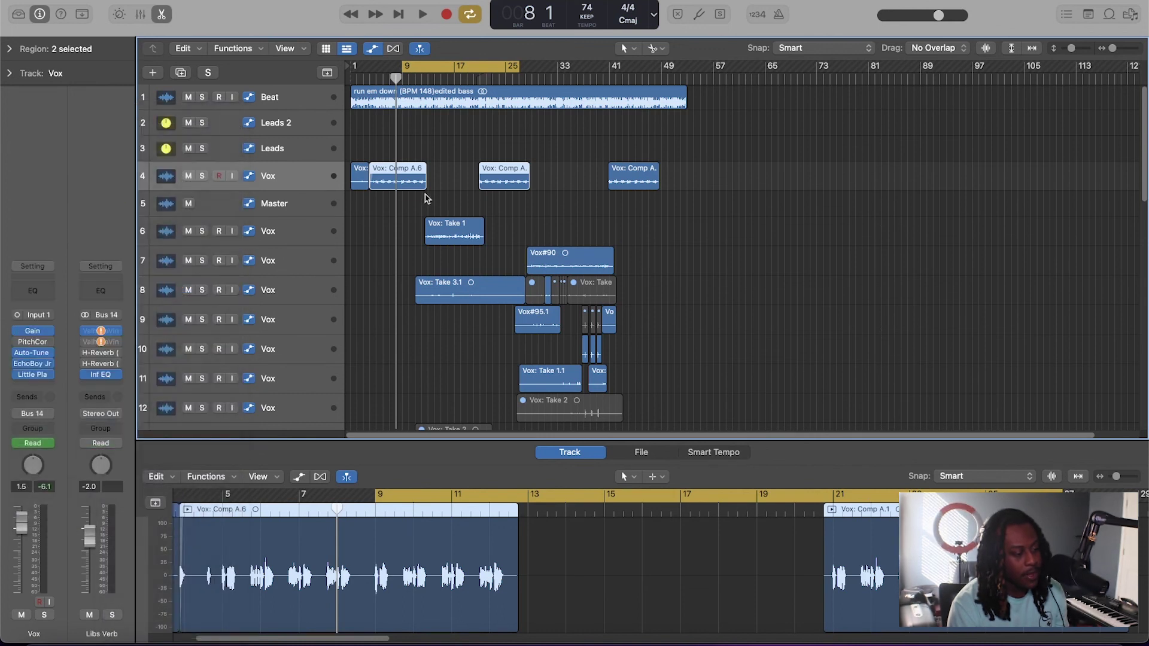
Deselect the regions, play the song from bar 8 and solo the Vox track routed to Bus 14.
scroll(423, 197, down, 10)
scroll(427, 198, up, 10)
click(443, 137)
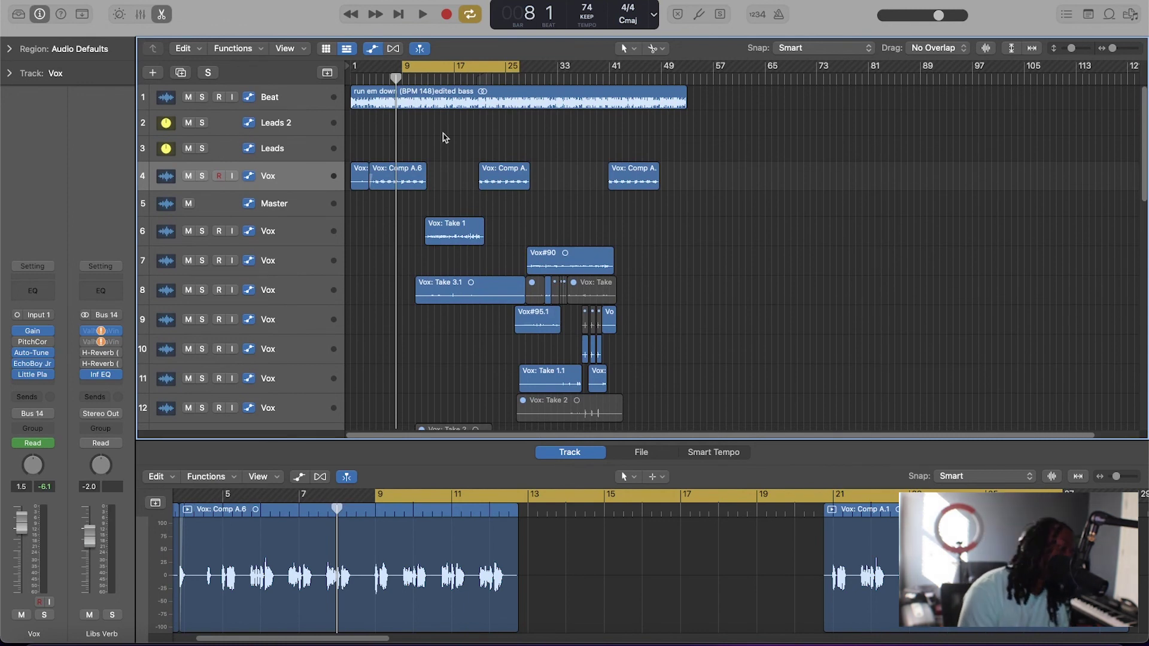
key(space)
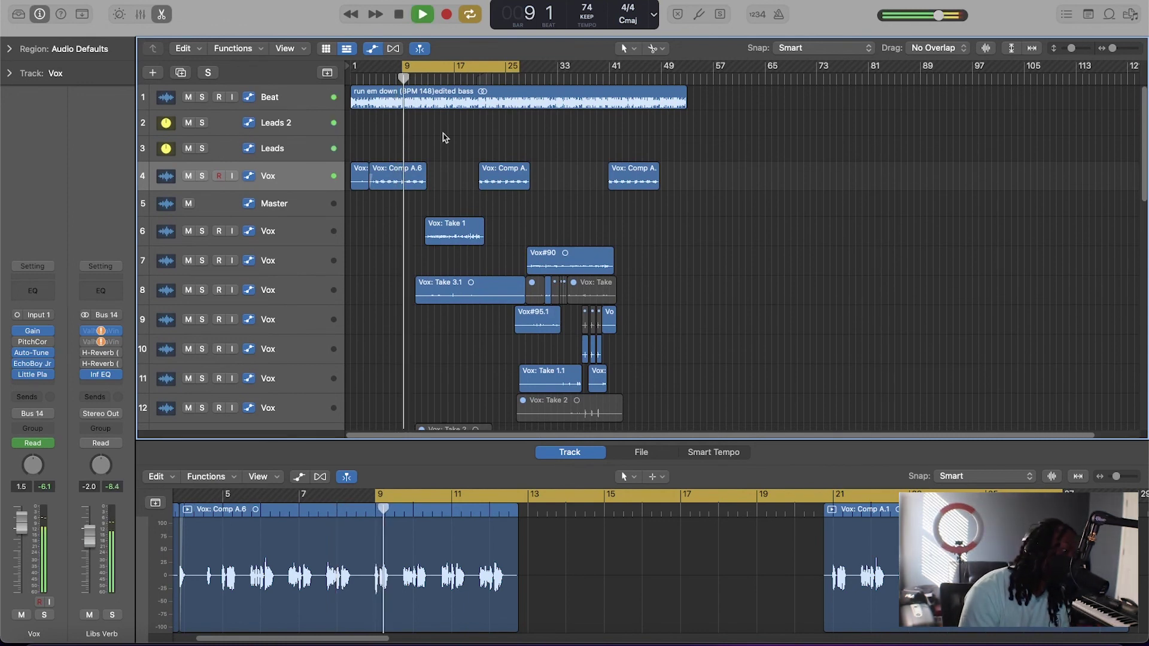
key(space)
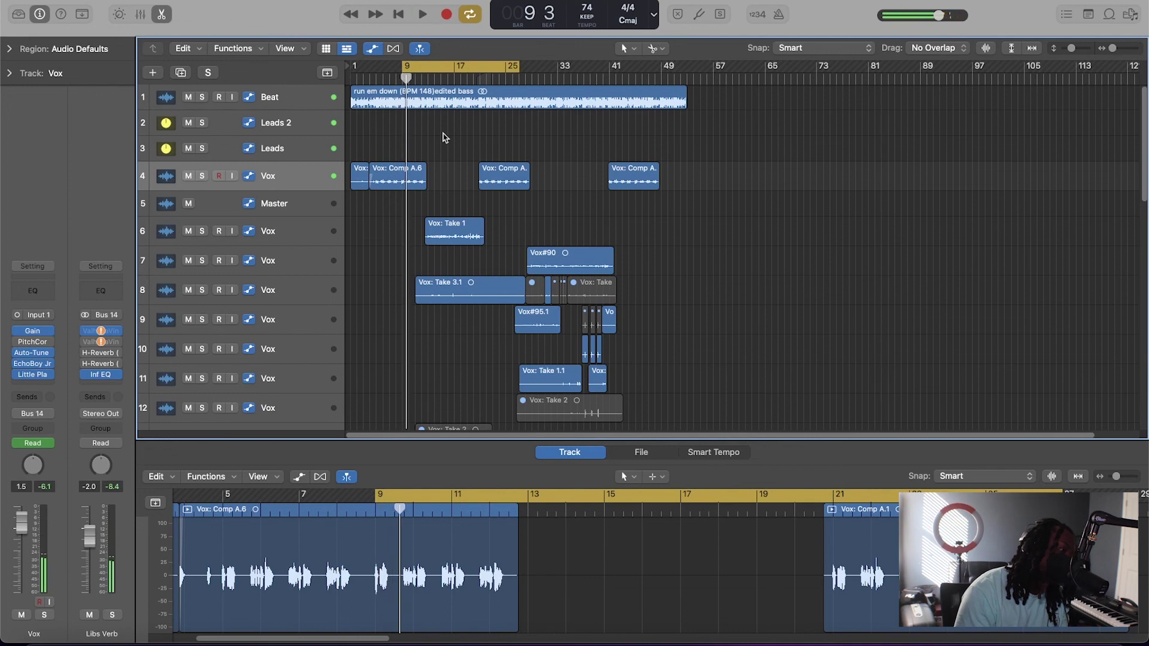
key(space)
click(201, 176)
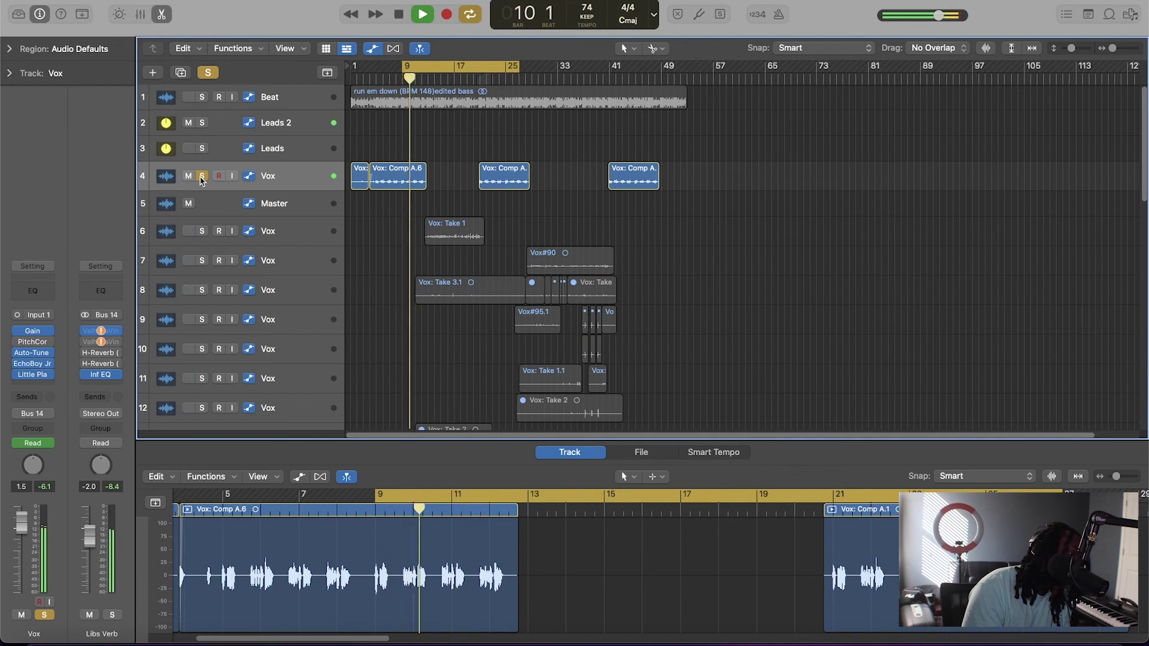
key(space)
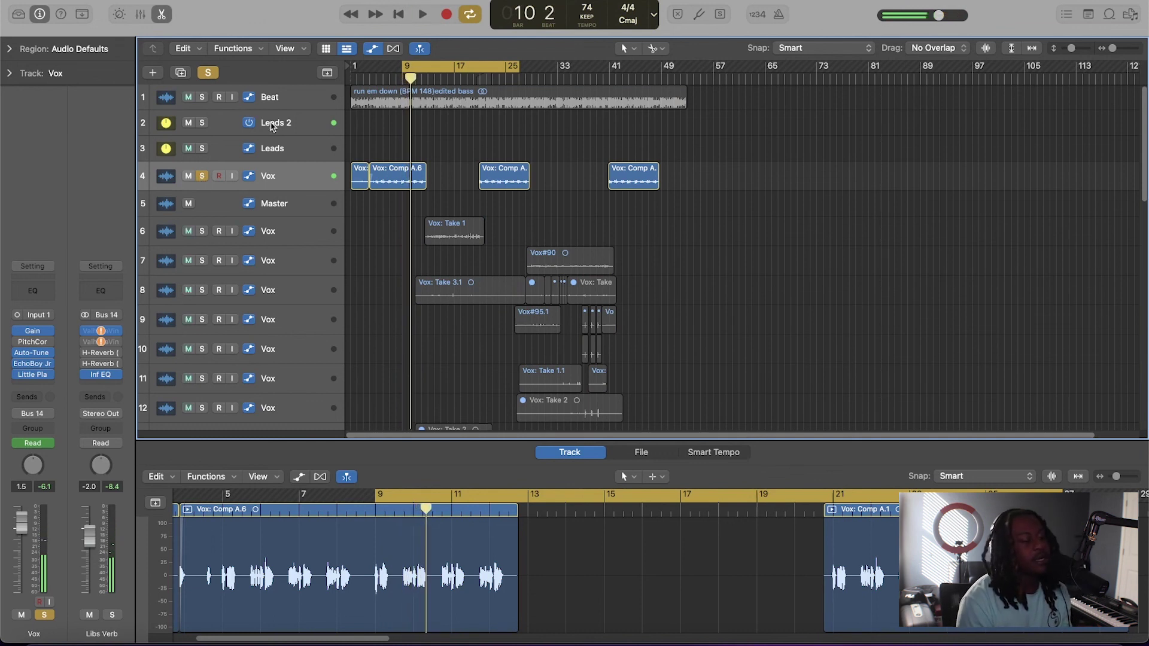
Compare the Leads 2 channel strip with the strip of the soloed Vox track.
click(303, 124)
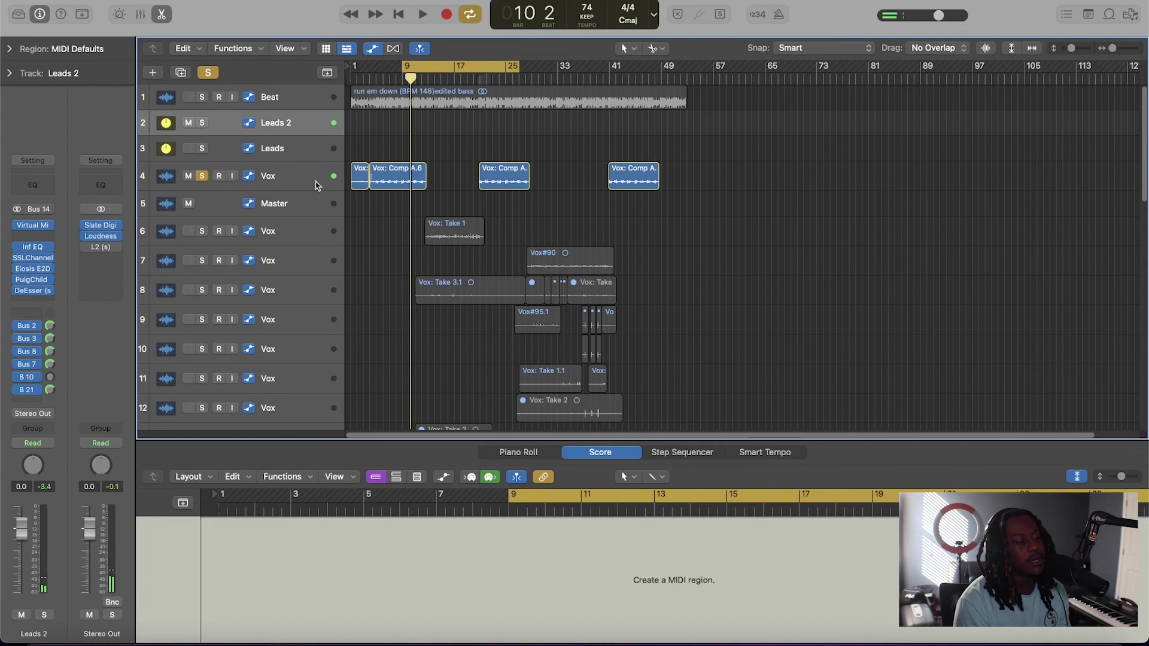
click(316, 184)
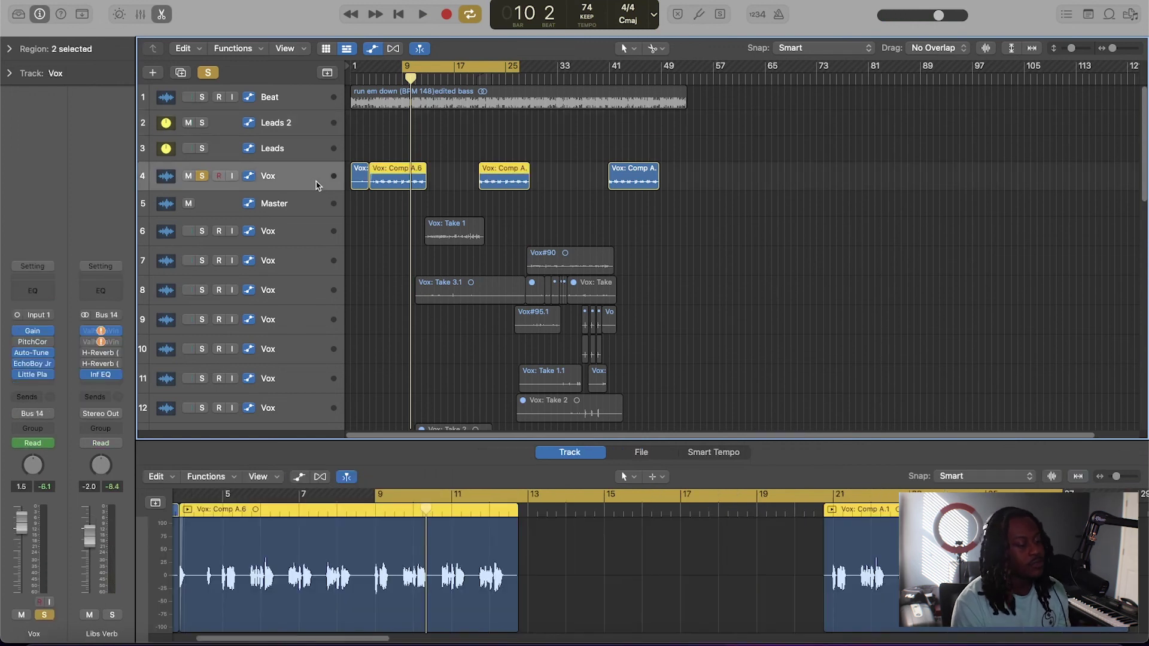